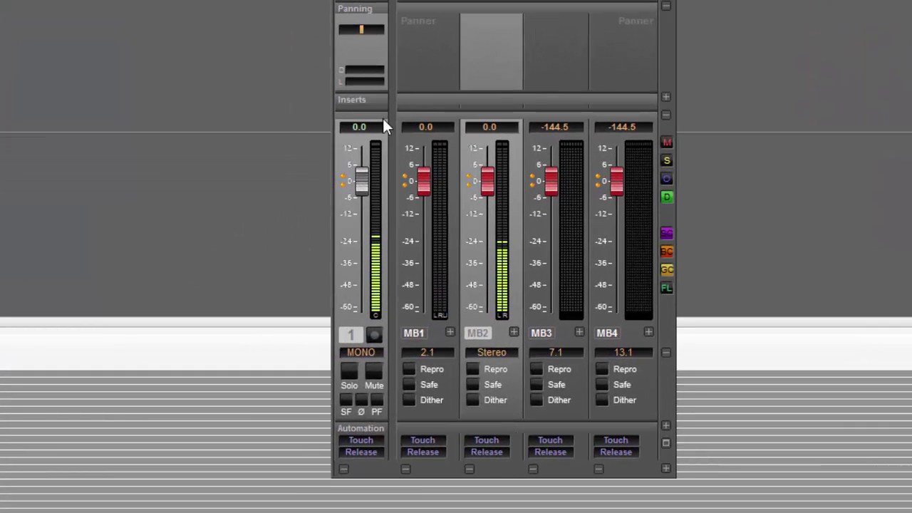
Select the mix buses MB1 to MB4 one after another, finishing on the Stereo bus MB2
left_click(426, 334)
left_click(478, 333)
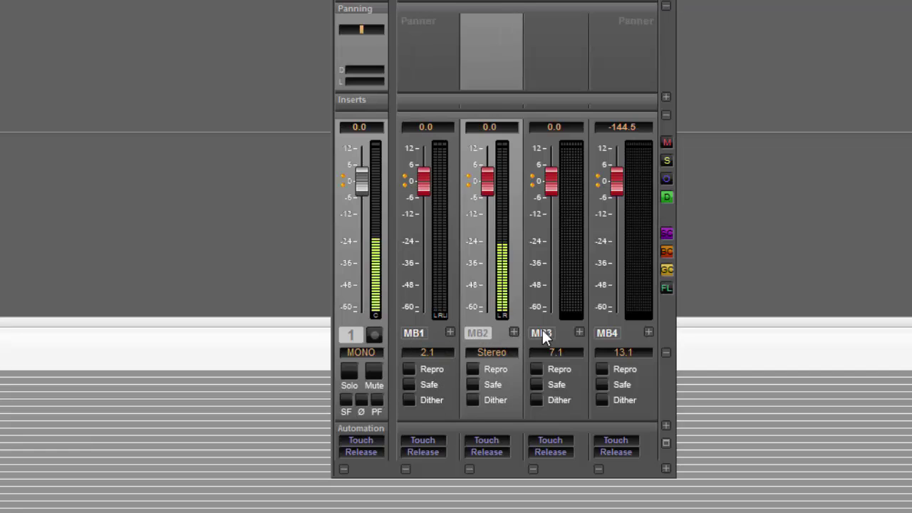
left_click(541, 332)
left_click(605, 332)
left_click(478, 334)
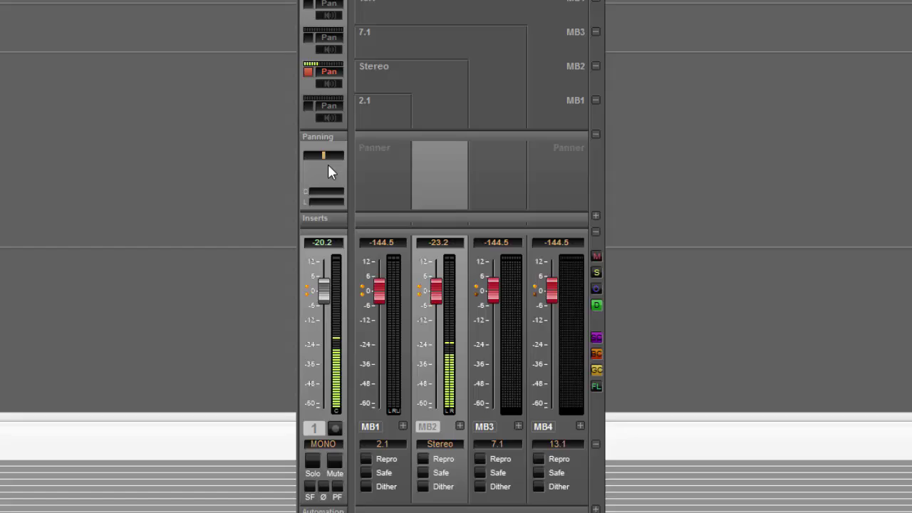
Check which panner types are available for the MONO strip, keeping Pan/Balance
right_click(331, 171)
mouse_move(339, 184)
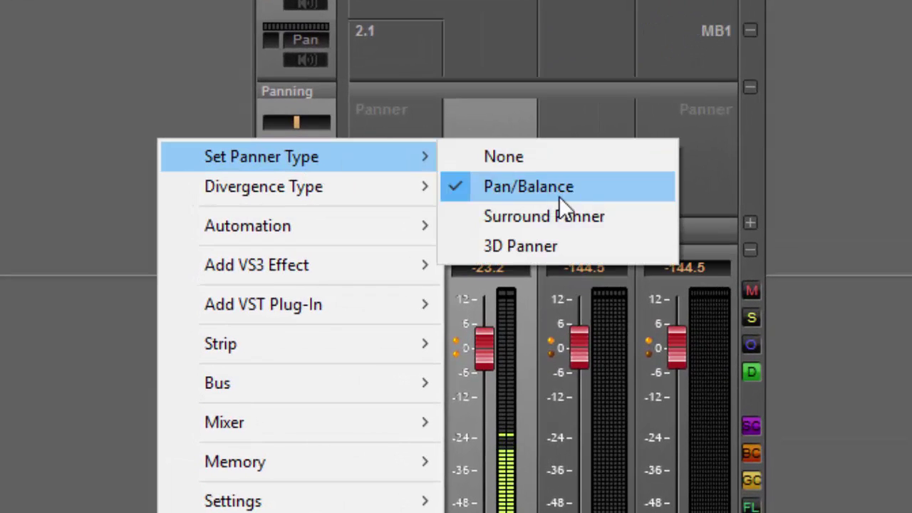
left_click(471, 124)
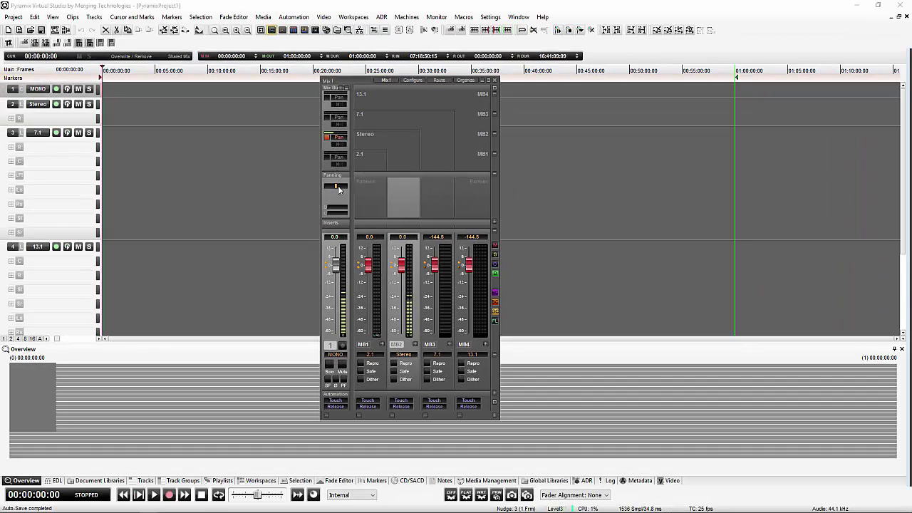
Pan the MONO strip fully right and back to centre, and return its LFE level to mute
left_click_drag(338, 185, 372, 184)
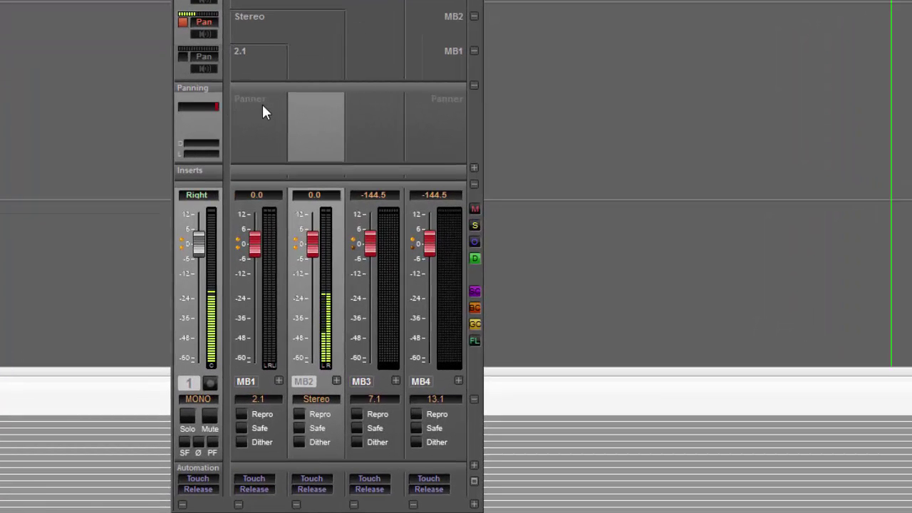
mouse_move(215, 107)
left_mouse_down()
mouse_move(160, 106)
mouse_move(198, 99)
mouse_move(200, 108)
left_mouse_up()
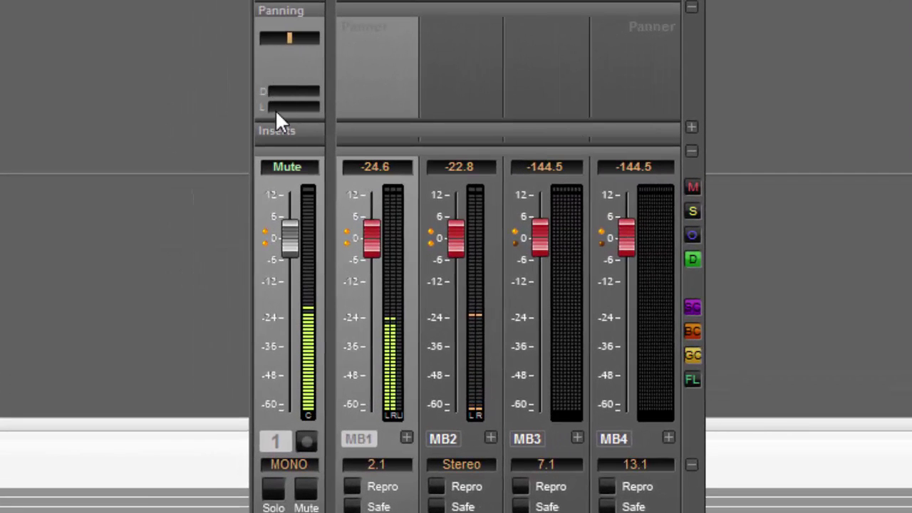
left_click_drag(291, 109, 261, 107)
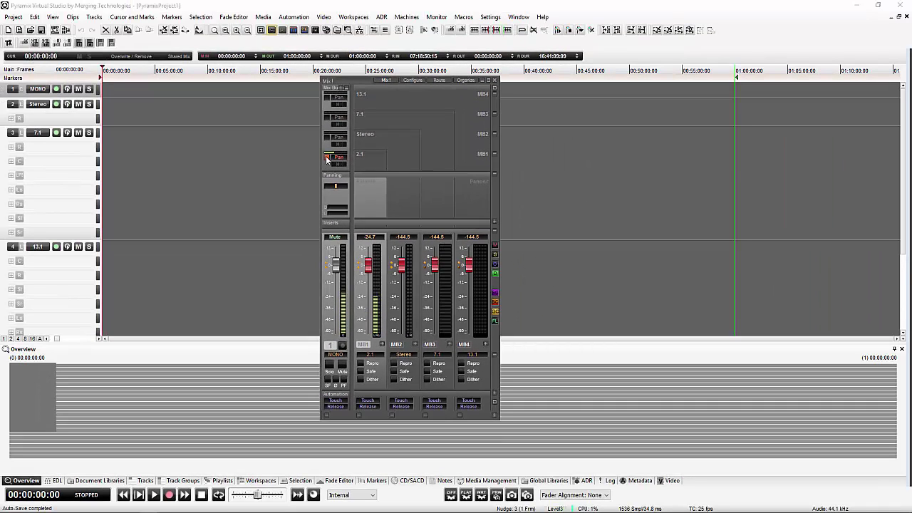
Switch the MONO strip's routing from the 2.1 bus to the 7.1 bus
left_click(326, 157)
left_click(331, 119)
left_click(330, 119)
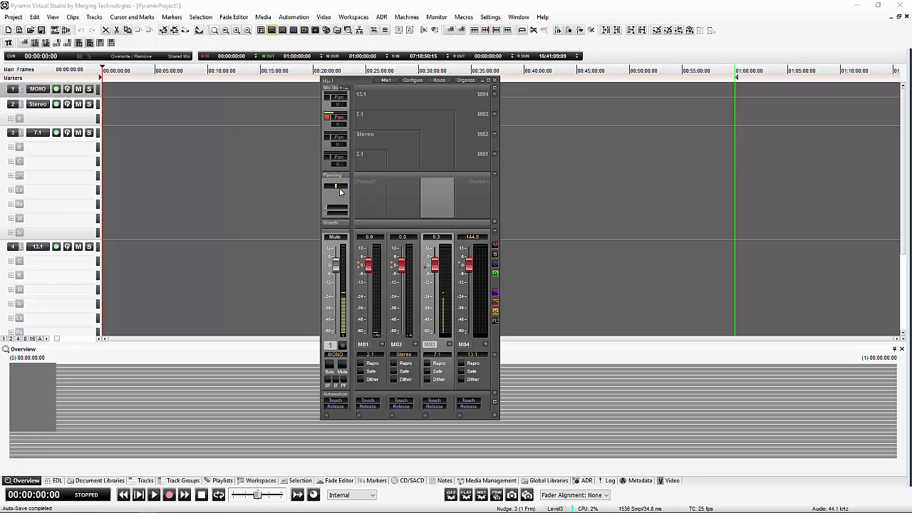
Pan the MONO strip to about 90% right in the 7.1 bus, then return it to centre
left_click(339, 187)
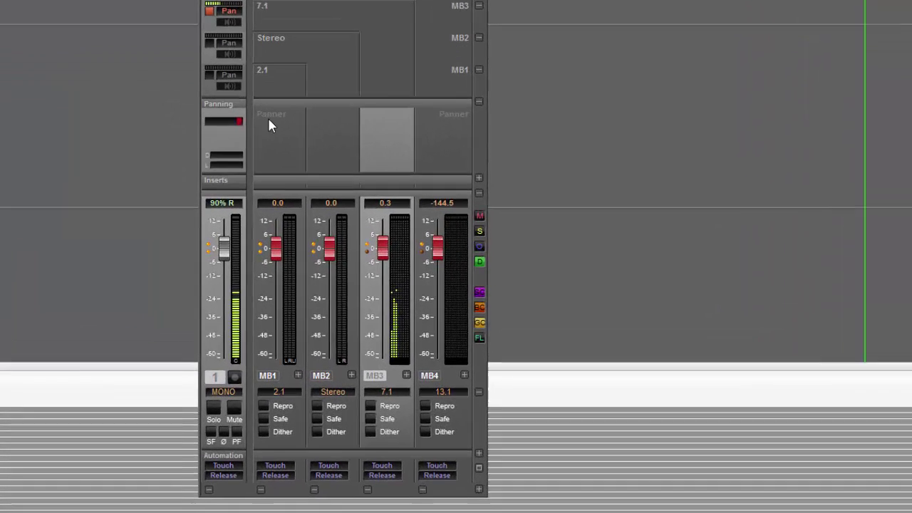
mouse_move(237, 119)
left_mouse_down()
mouse_move(187, 123)
mouse_move(240, 116)
left_mouse_up()
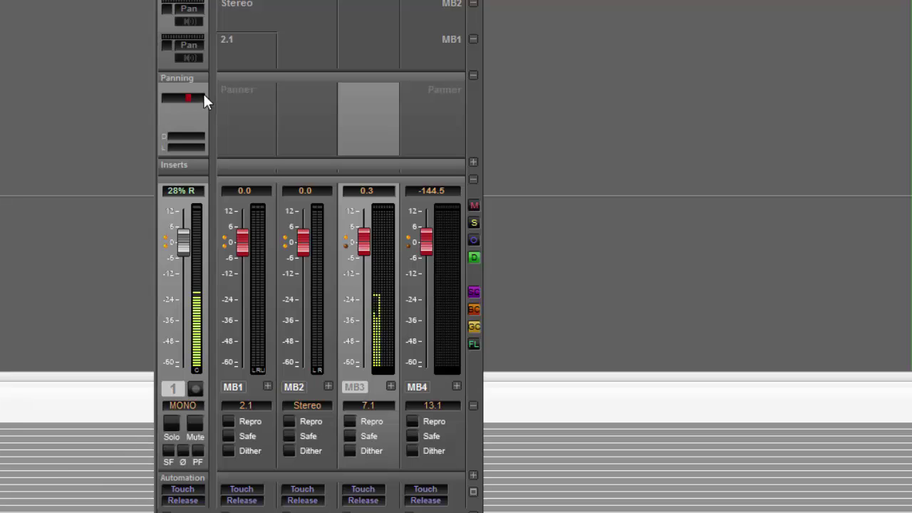
left_click_drag(203, 93, 183, 99)
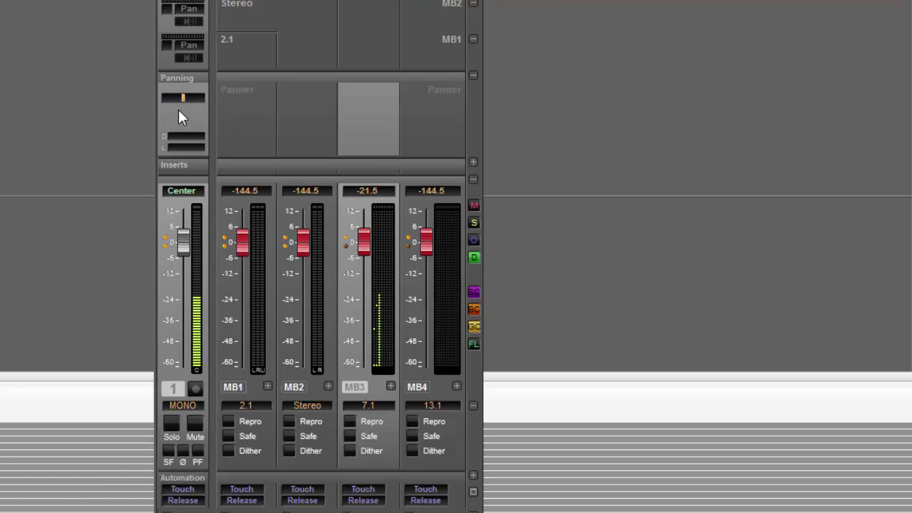
Set the MONO strip's panner type to Surround Panner
right_click(178, 111)
mouse_move(206, 124)
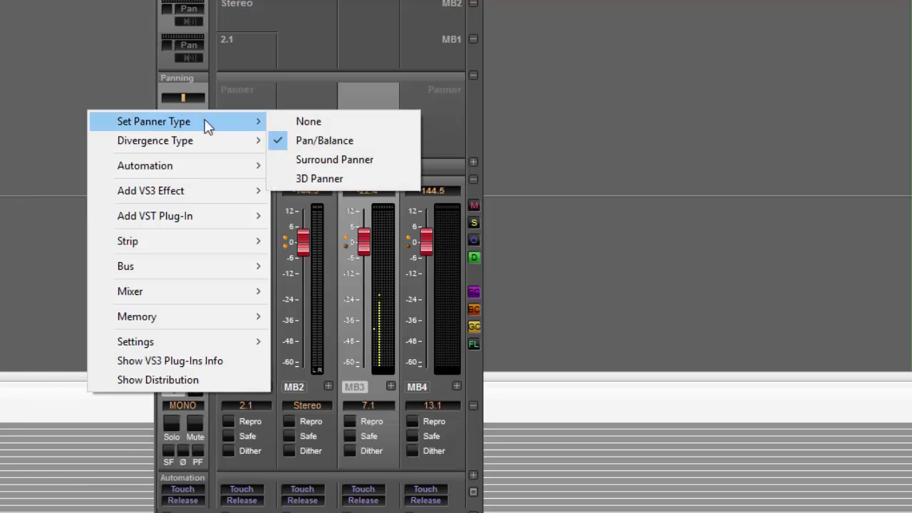
left_click(329, 160)
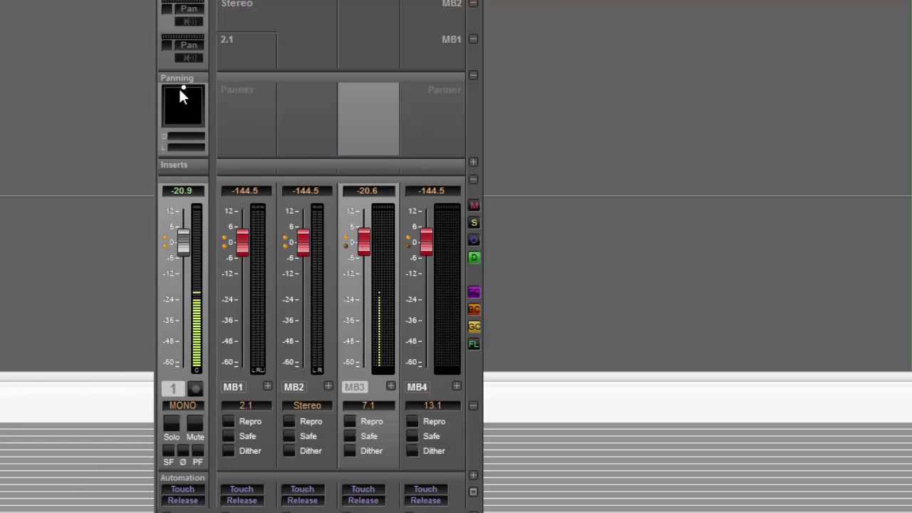
Place the MONO source at about 5L/18F in the surround field and add some divergence
left_click_drag(164, 125, 183, 102)
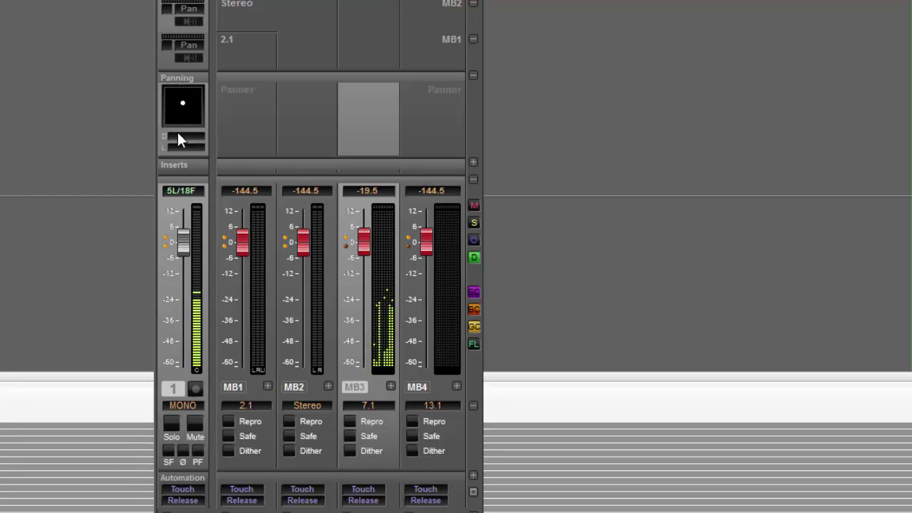
mouse_move(177, 133)
left_mouse_down()
mouse_move(186, 136)
mouse_move(183, 152)
mouse_move(204, 148)
mouse_move(179, 152)
mouse_move(229, 149)
mouse_move(168, 149)
left_mouse_up()
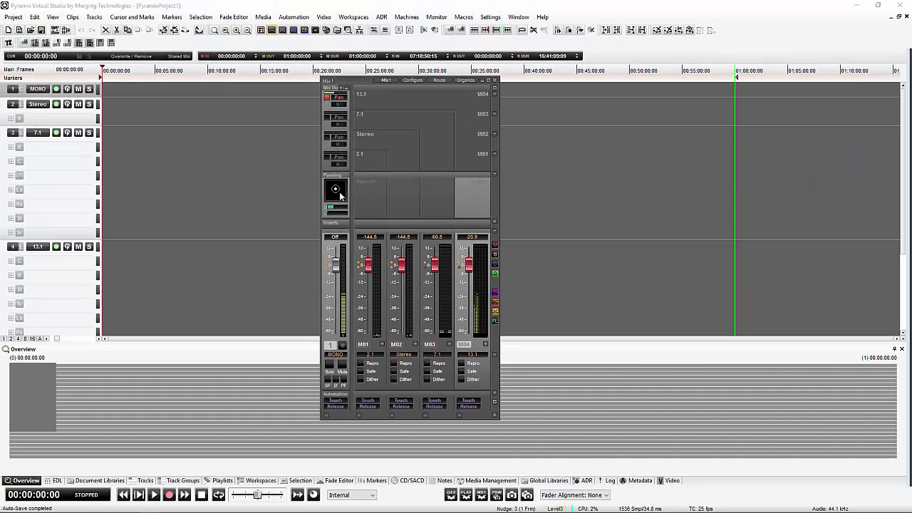
Change the MONO strip's panner type to 3D Panner
right_click(339, 191)
mouse_move(339, 198)
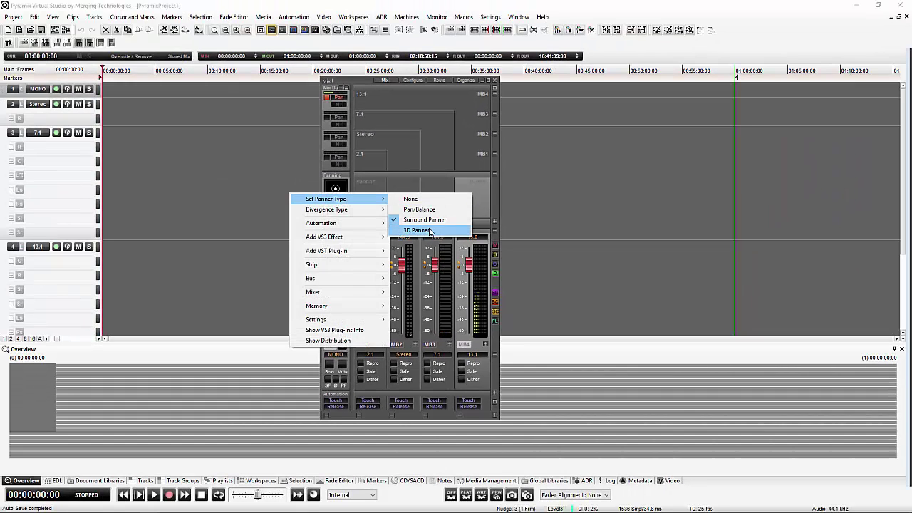
left_click(429, 231)
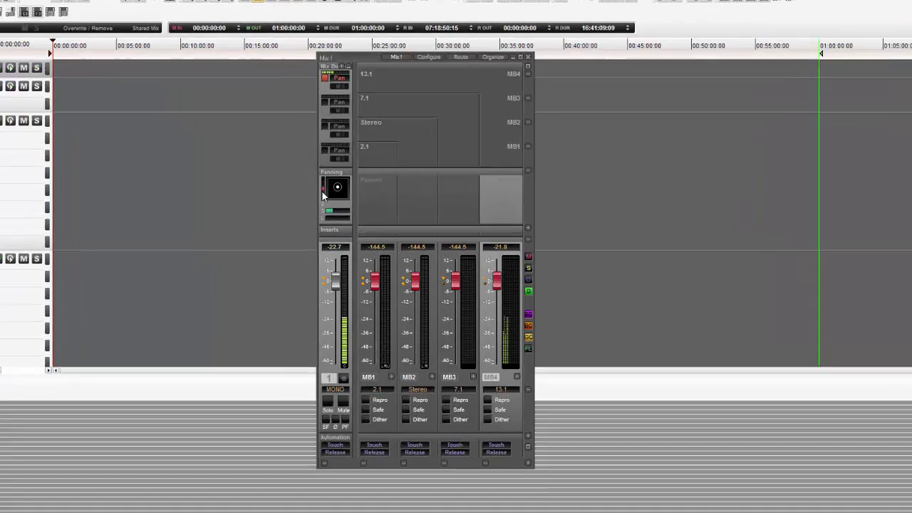
Raise the MONO strip's Z position to 40% top, then reset it to its default height
mouse_move(325, 187)
mouse_move(300, 170)
left_mouse_down()
mouse_move(291, 242)
mouse_move(294, 184)
left_mouse_up()
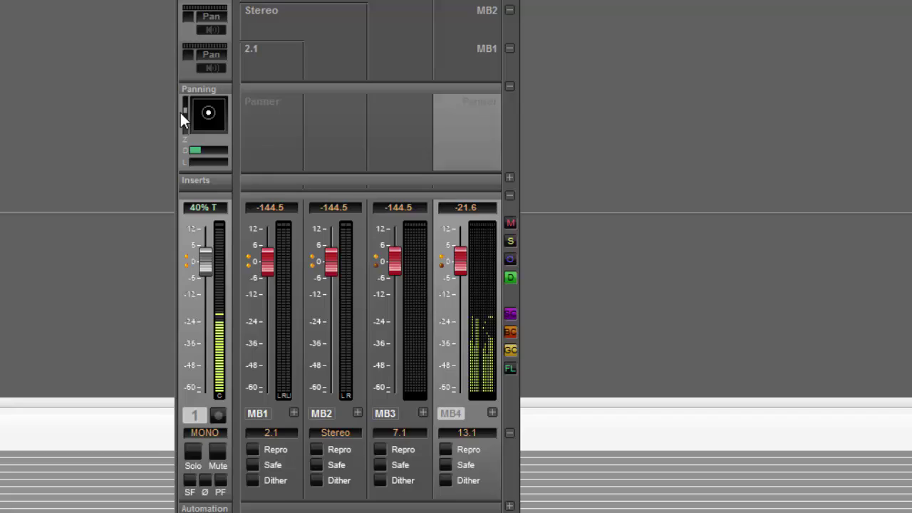
mouse_move(180, 112)
left_mouse_down()
mouse_move(182, 105)
mouse_move(181, 126)
mouse_move(180, 105)
left_mouse_up()
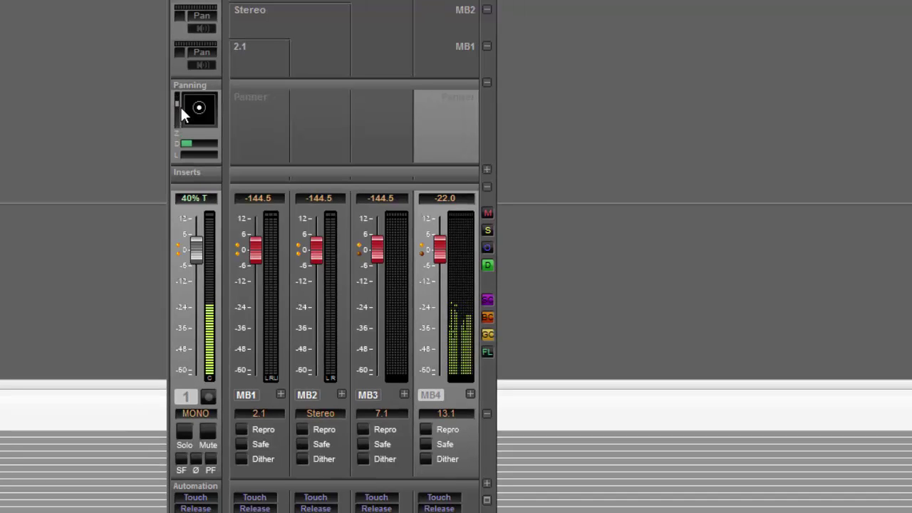
double_click(176, 102)
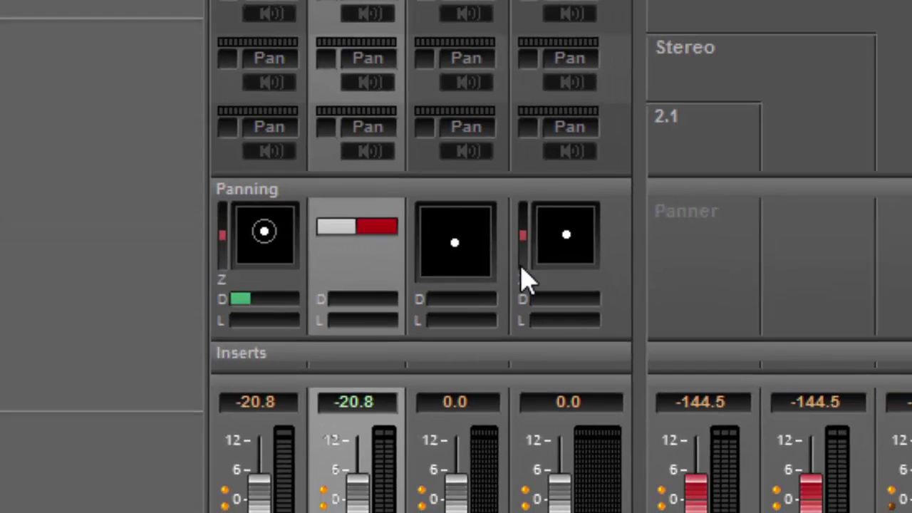
Switch the panners of all strips at once to Pan/Balance, to Surround Panner, and finally to 3D Panner
right_click(735, 119)
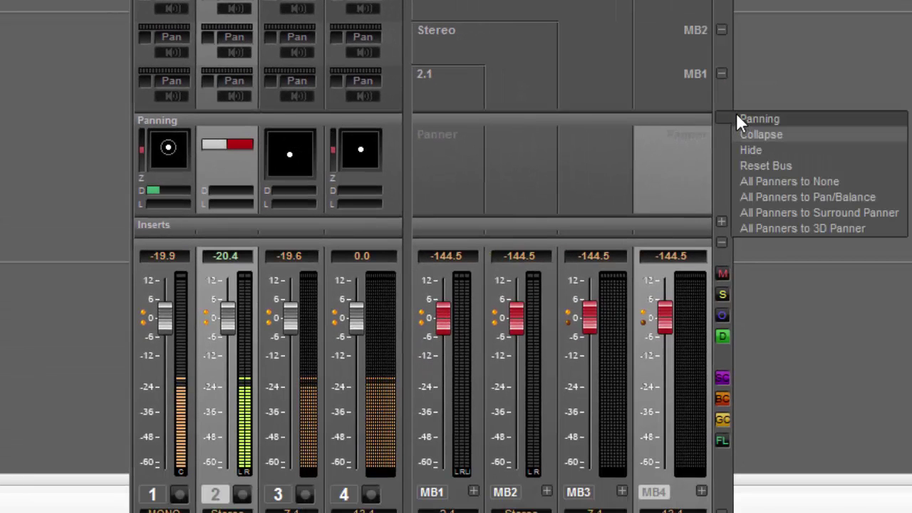
left_click(834, 197)
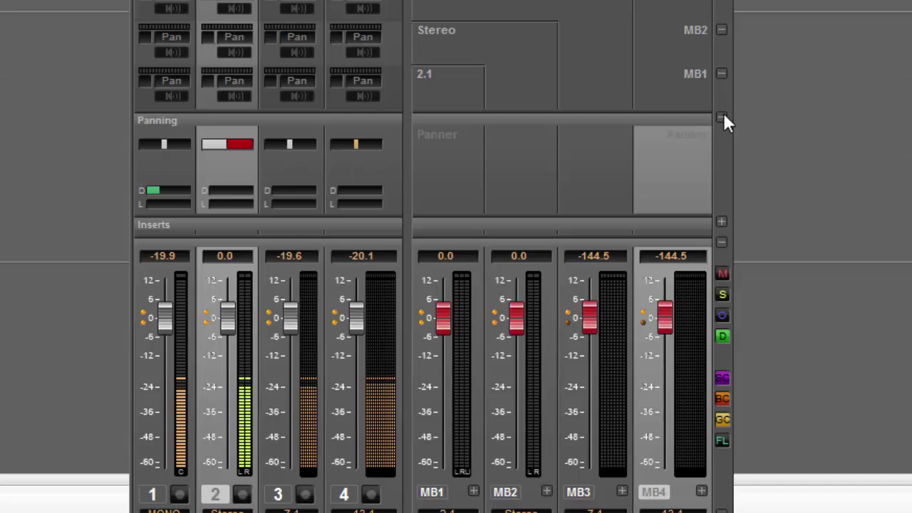
right_click(723, 121)
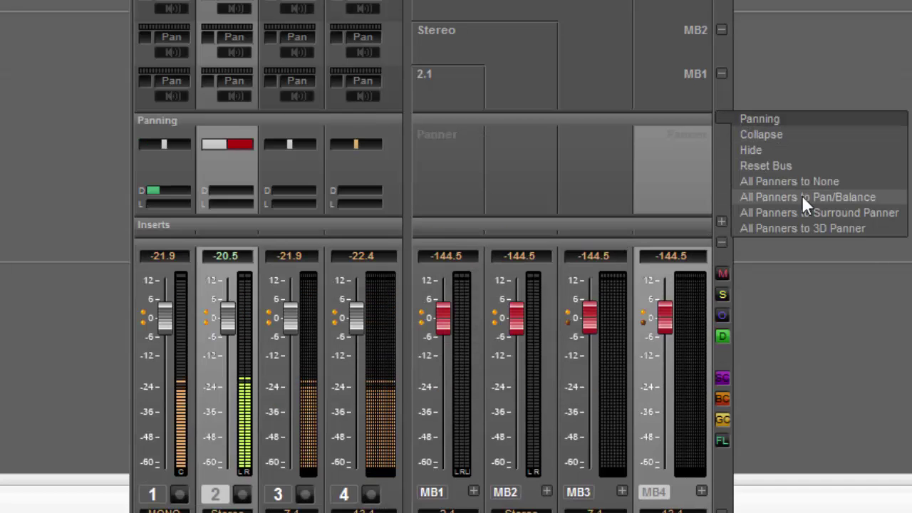
left_click(807, 213)
right_click(725, 118)
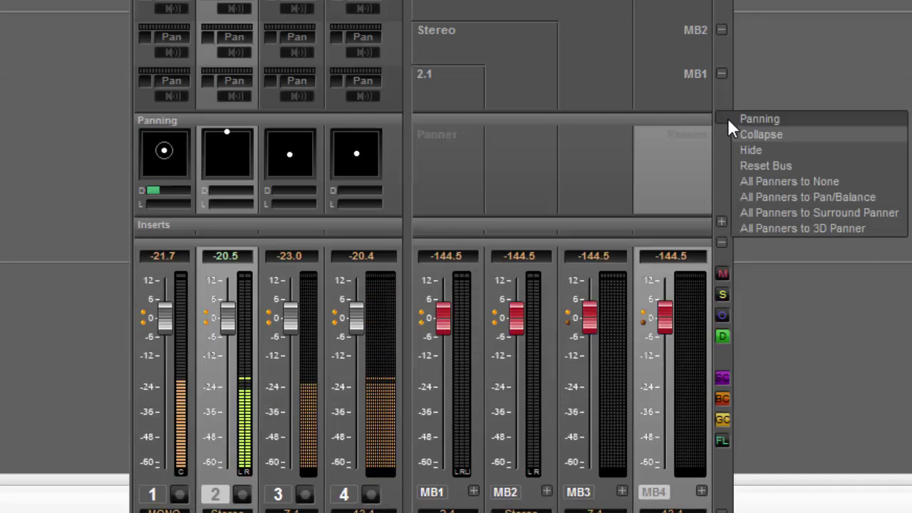
left_click(792, 229)
Collapse the mixer's Panning section and expand it again
left_click(721, 117)
right_click(722, 113)
key("Escape")
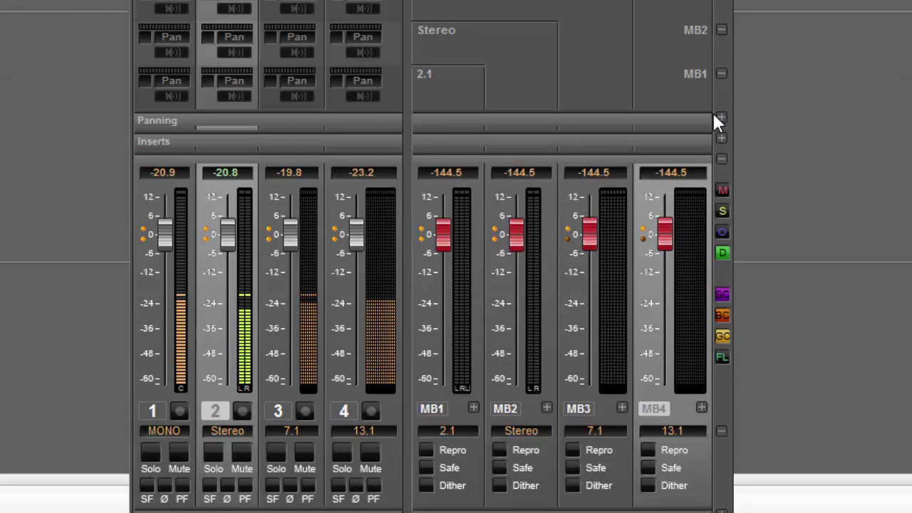
left_click(722, 117)
right_click(717, 115)
key("Escape")
Select strips 1 and 2 together and set their panner type to Pan/Balance
left_click(165, 492)
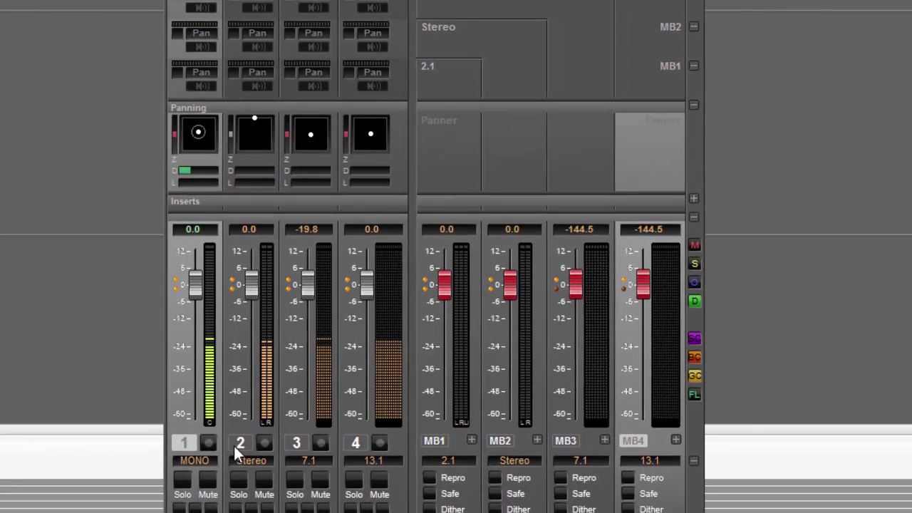
left_click(231, 462, "ctrl")
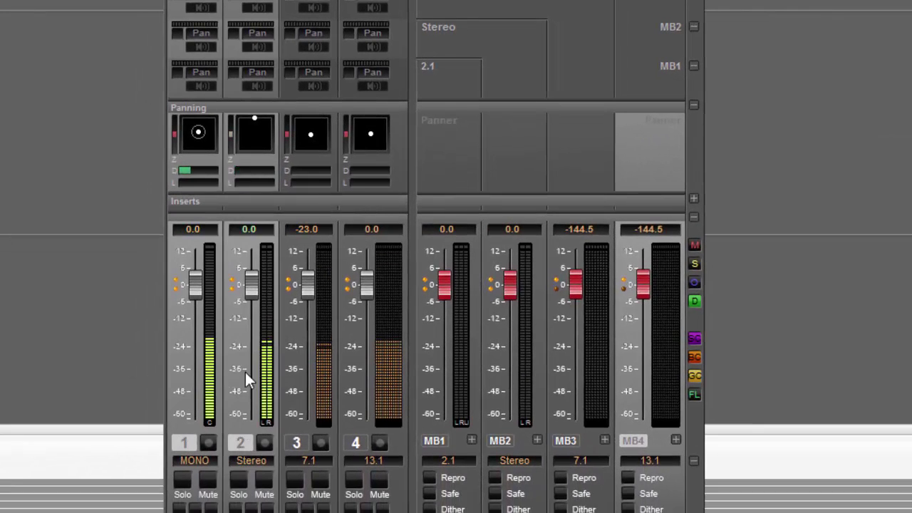
right_click(208, 144)
mouse_move(228, 161)
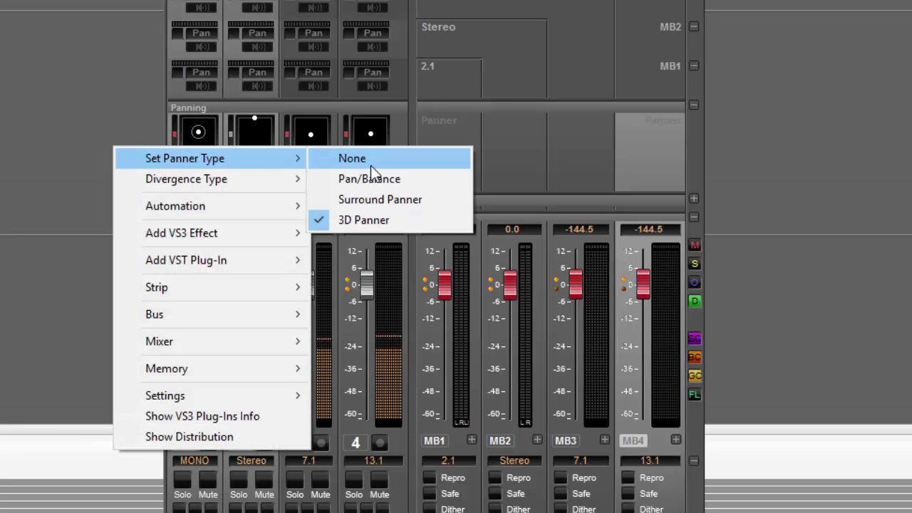
left_click(370, 178)
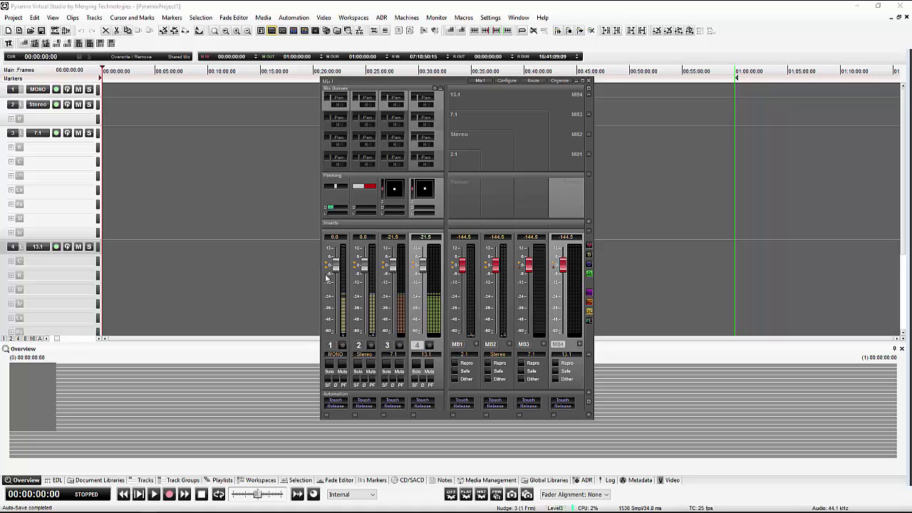
Route strip 2 to the Stereo bus MB2, and move its balance fully left and back to centre
left_click(365, 200)
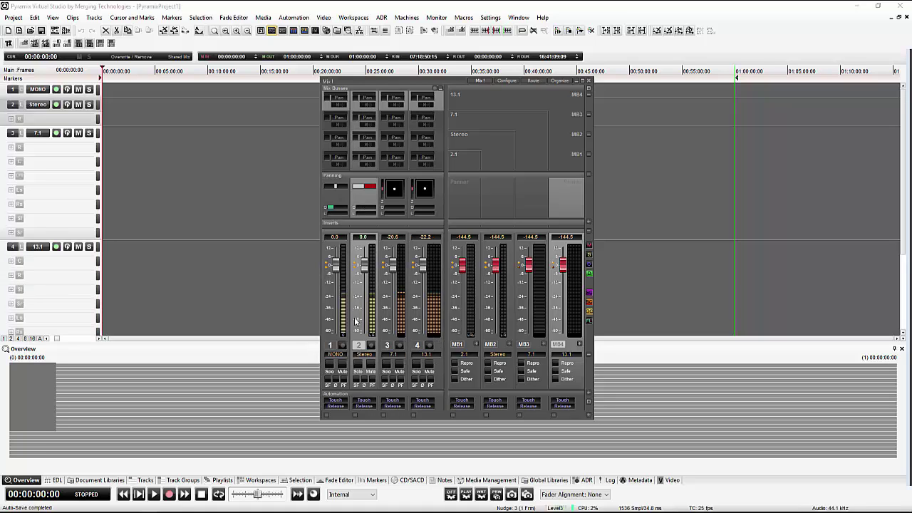
left_click(360, 136)
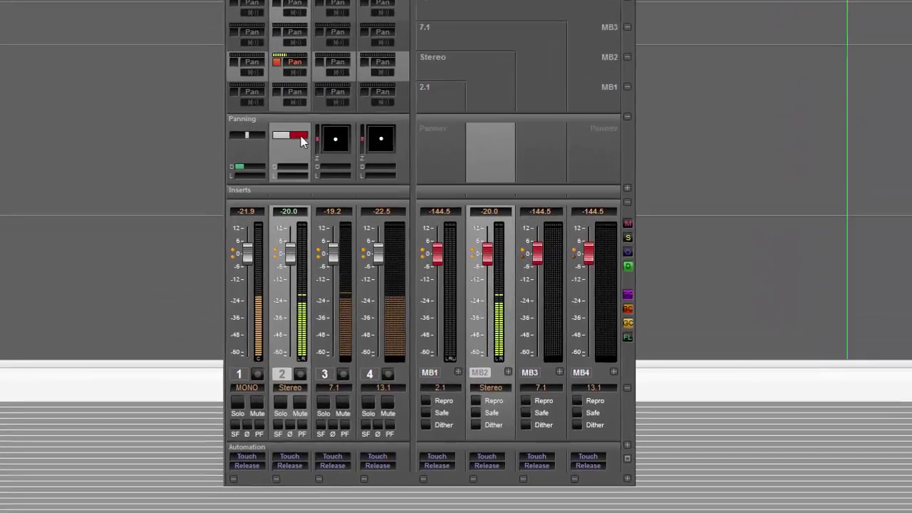
left_click_drag(373, 190, 337, 190)
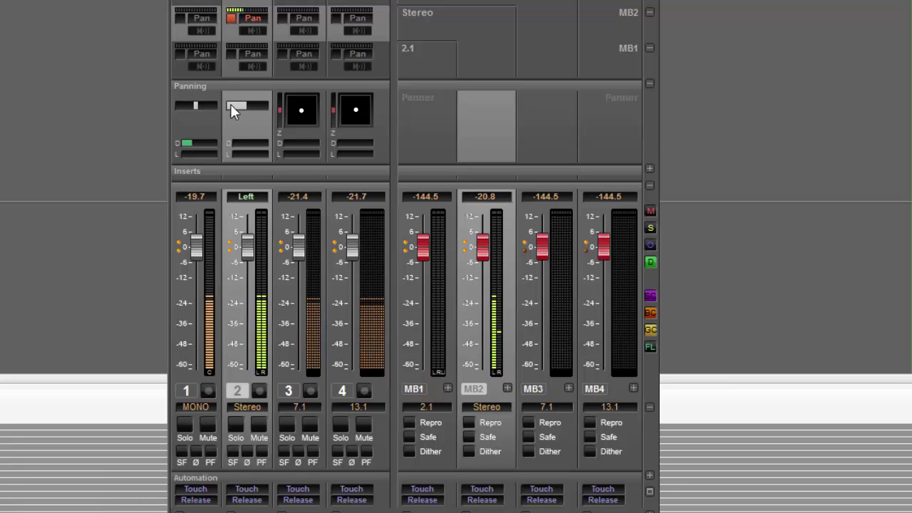
left_click_drag(231, 104, 250, 102)
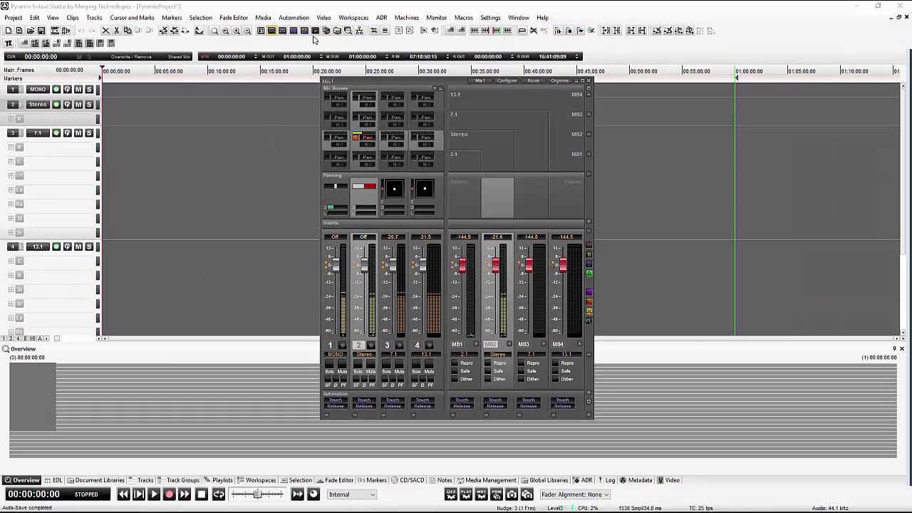
Open the detailed Panning Control window for the Stereo strip
left_click(527, 181)
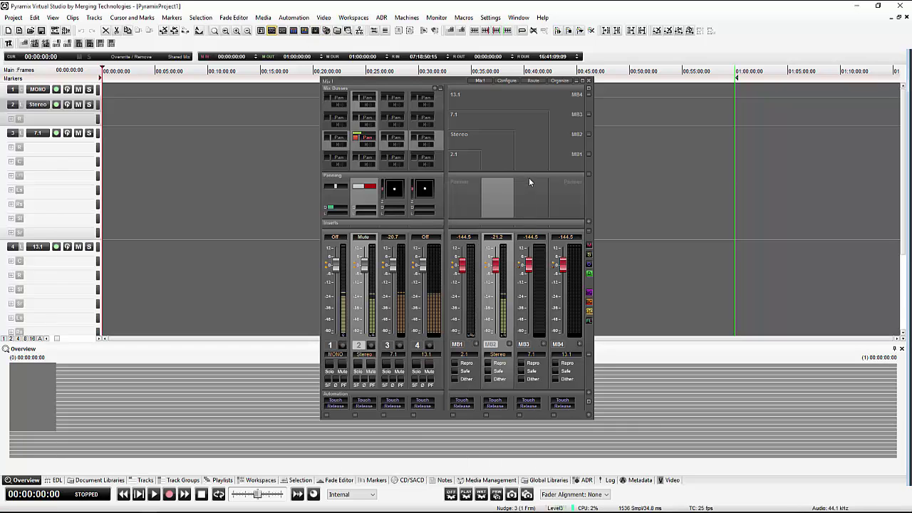
left_click(367, 193)
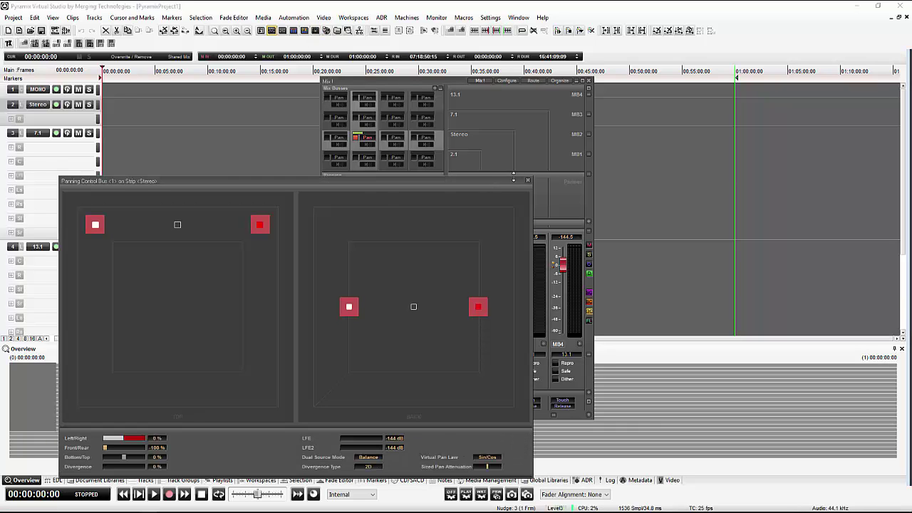
Close the Panning Control window, show it again, and arrange it side by side with the mixer
left_click(528, 180)
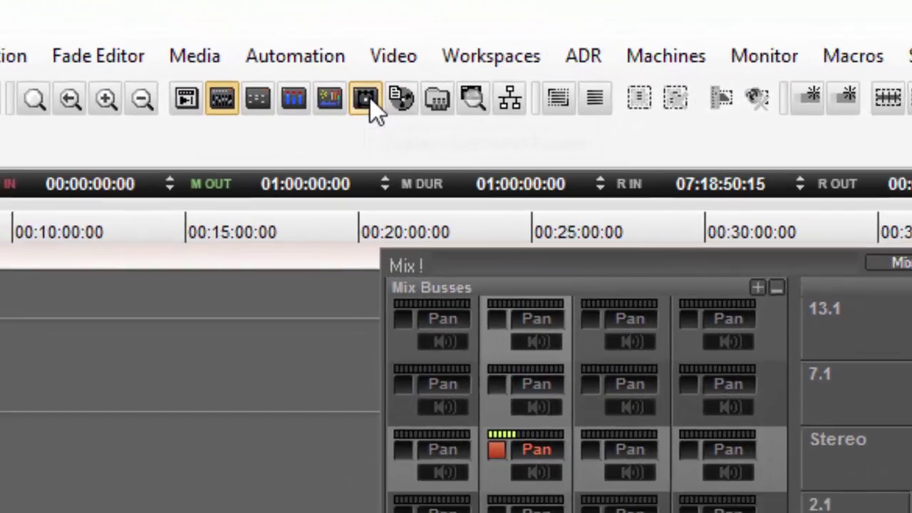
left_click(370, 104)
left_click_drag(447, 179, 732, 138)
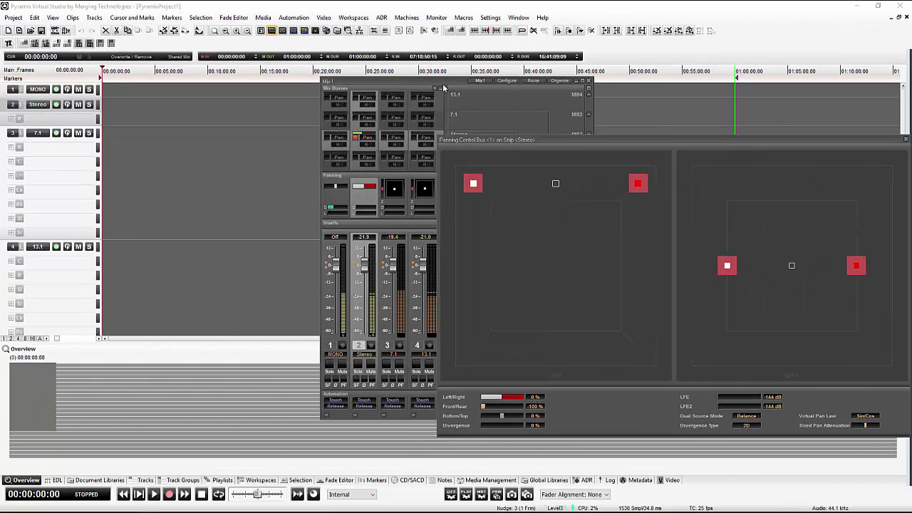
left_click_drag(428, 80, 233, 74)
left_click_drag(526, 143, 490, 112)
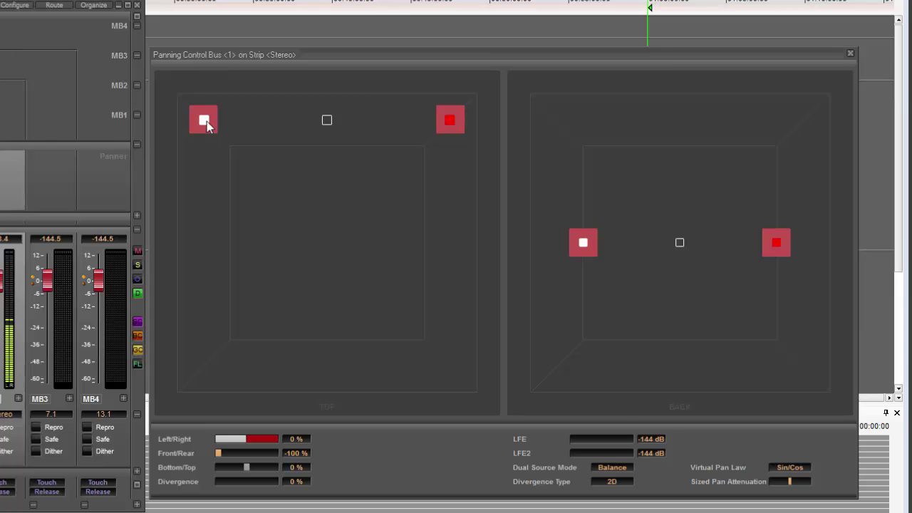
In Balance mode, shift the Stereo strip's left/right balance to the left and reset it to centre
left_click_drag(207, 121, 190, 166)
double_click(318, 154)
mouse_move(266, 435)
left_mouse_down()
mouse_move(188, 434)
mouse_move(300, 424)
mouse_move(242, 433)
mouse_move(277, 421)
mouse_move(297, 420)
mouse_move(248, 435)
left_mouse_up()
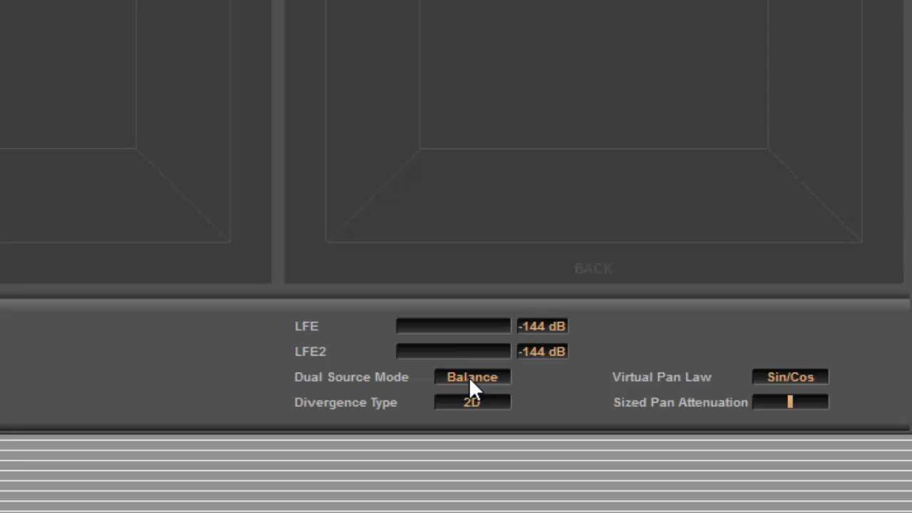
Set the Dual Source Mode to Single Pan and try the left/right position and source size of the linked pair
left_click(469, 377)
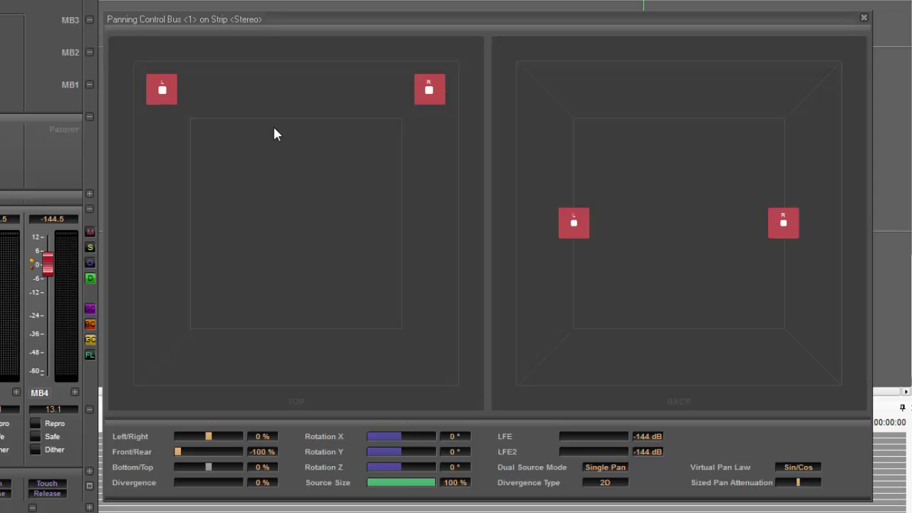
mouse_move(205, 440)
left_mouse_down()
mouse_move(153, 434)
mouse_move(270, 434)
mouse_move(139, 417)
mouse_move(230, 421)
mouse_move(208, 431)
left_mouse_up()
left_click_drag(423, 484, 449, 492)
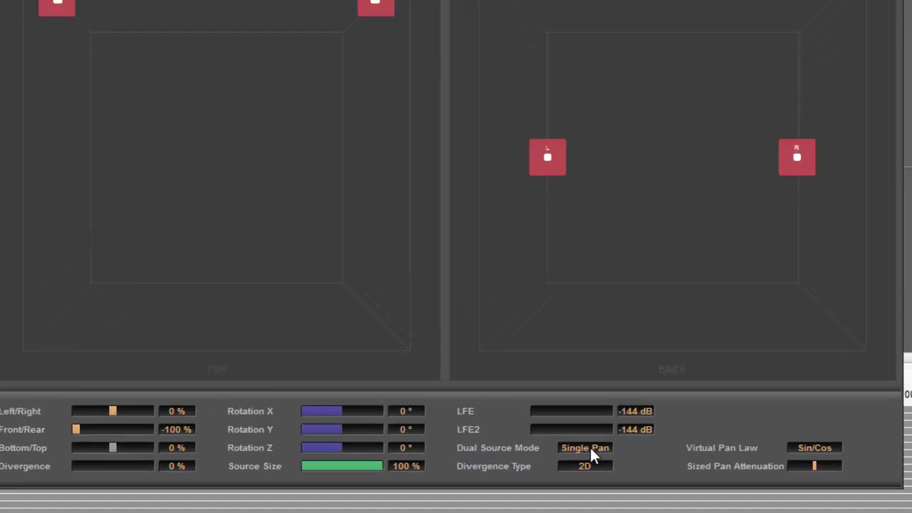
Set the Dual Source Mode to Dual Pan, and move the left and right sources separately, returning each to its front corner
left_click(607, 468)
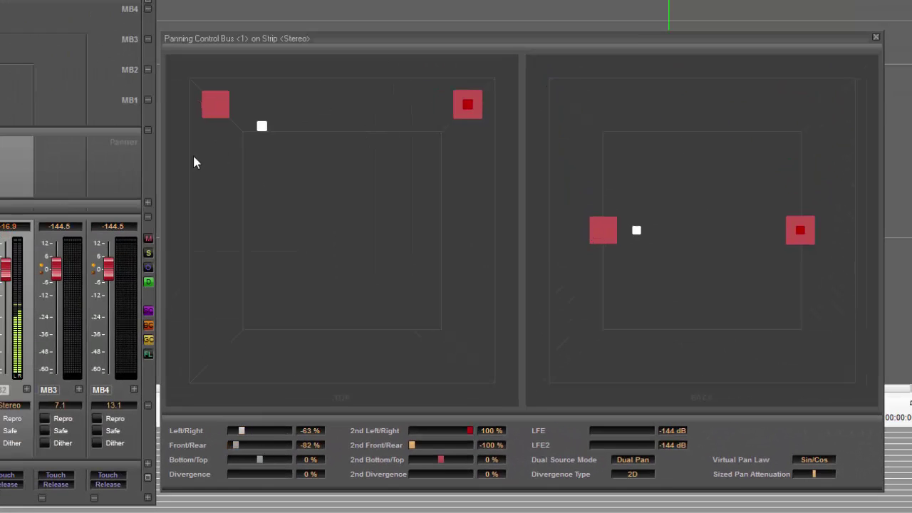
left_click_drag(194, 162, 155, 170)
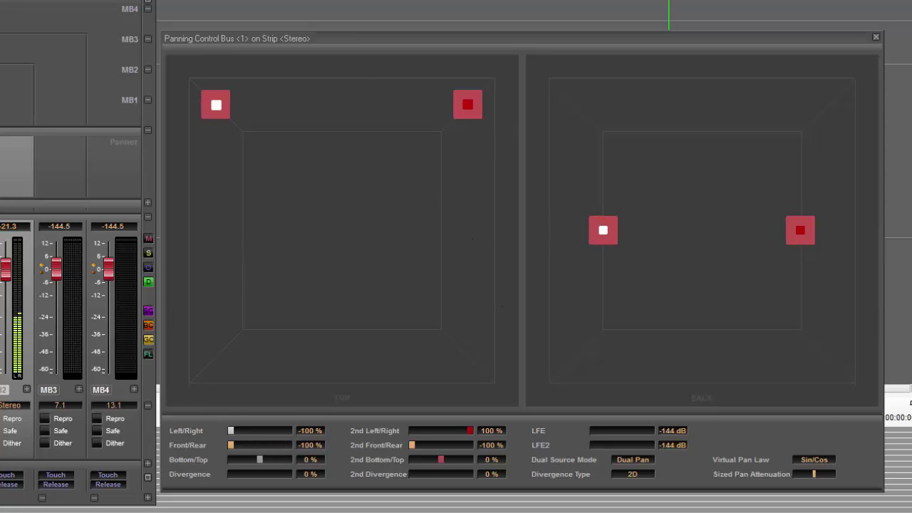
left_click_drag(463, 103, 487, 71)
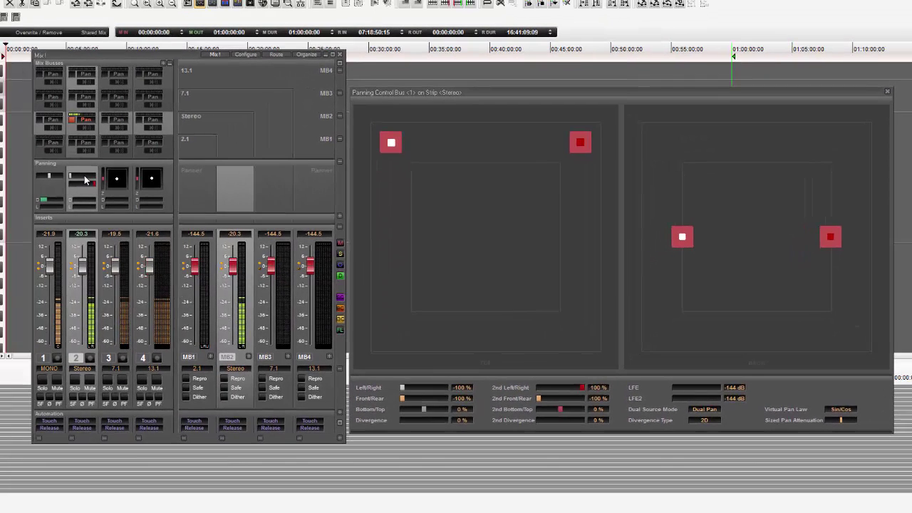
Route strip 2 to the 7.1 bus MB3, and move its two sources around the surround field and back to the front corners
left_click(78, 181)
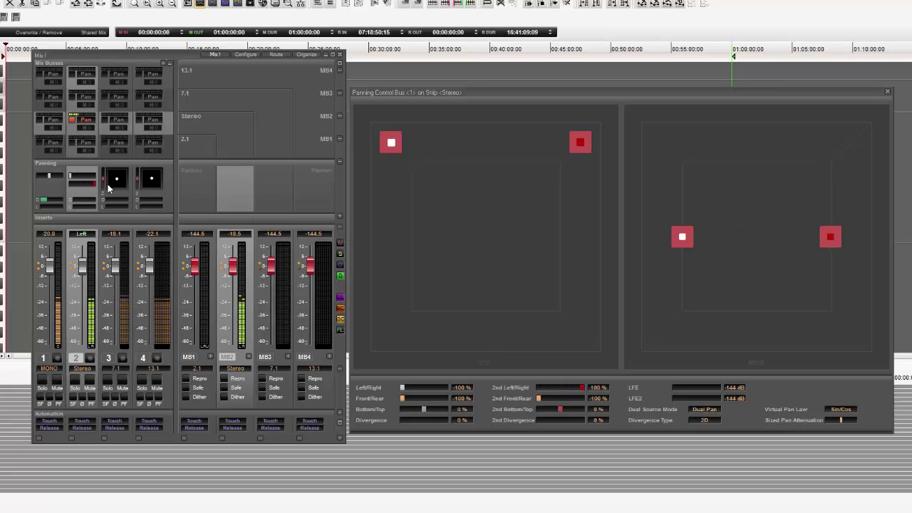
left_click(71, 97)
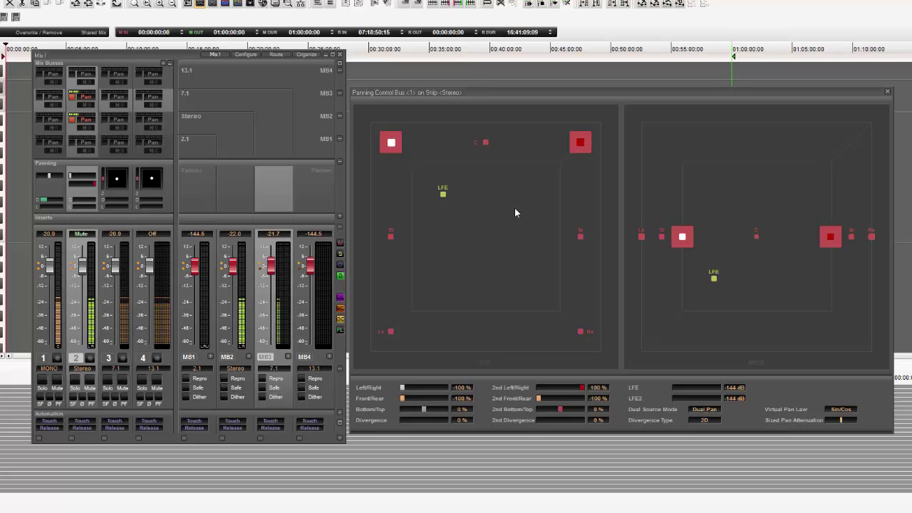
left_click_drag(473, 210, 435, 167)
left_click_drag(579, 145, 591, 167)
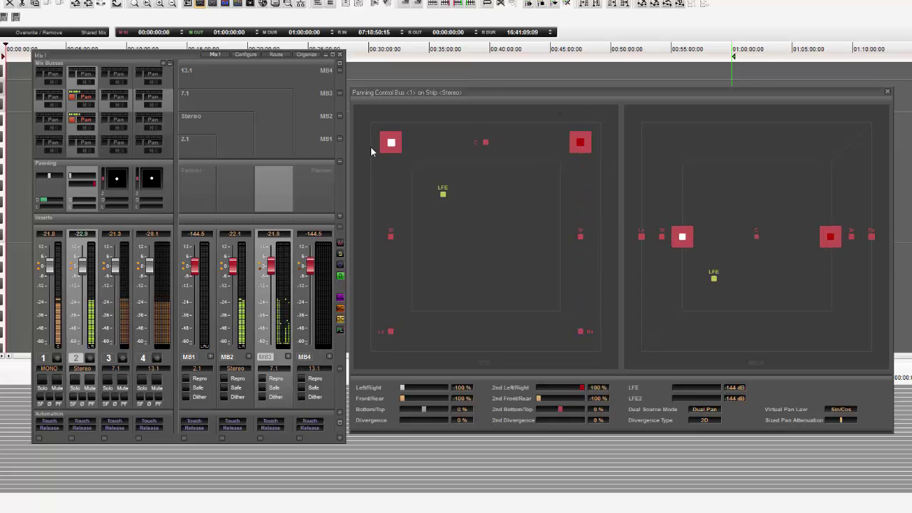
Set strip 2's panner type to Surround Panner and move its left and right sources in the strip's panning section
right_click(32, 193)
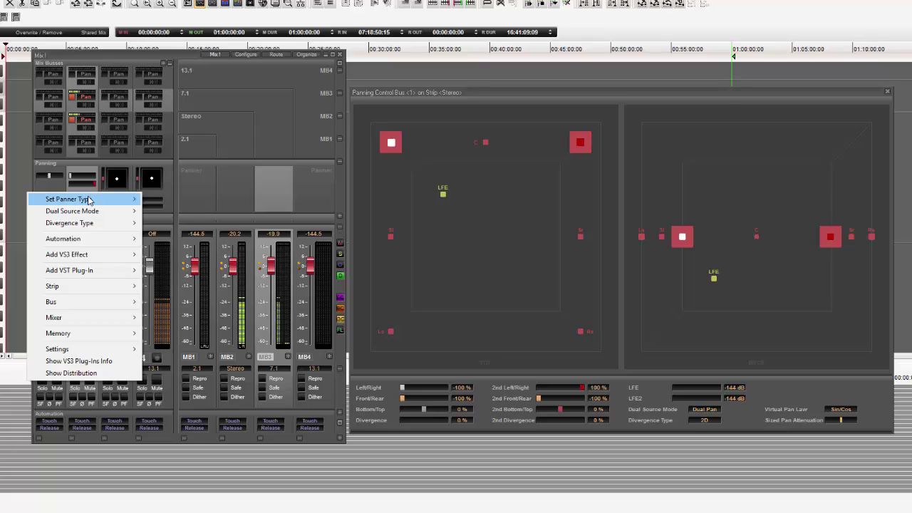
mouse_move(88, 199)
left_click(174, 224)
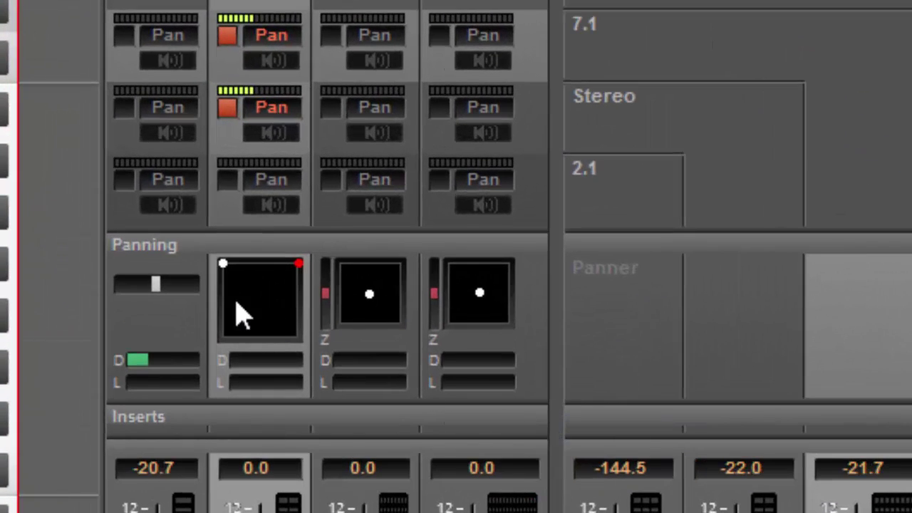
left_click_drag(224, 264, 163, 270)
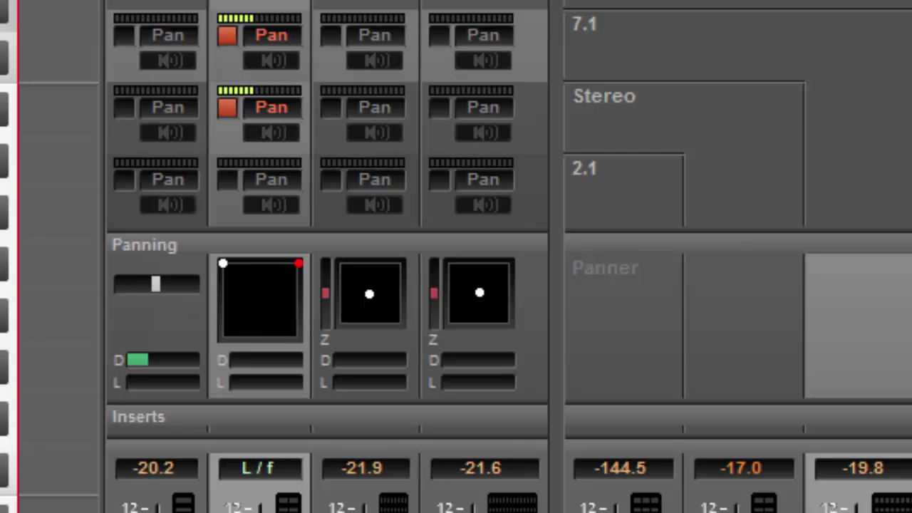
left_click_drag(295, 291, 311, 311)
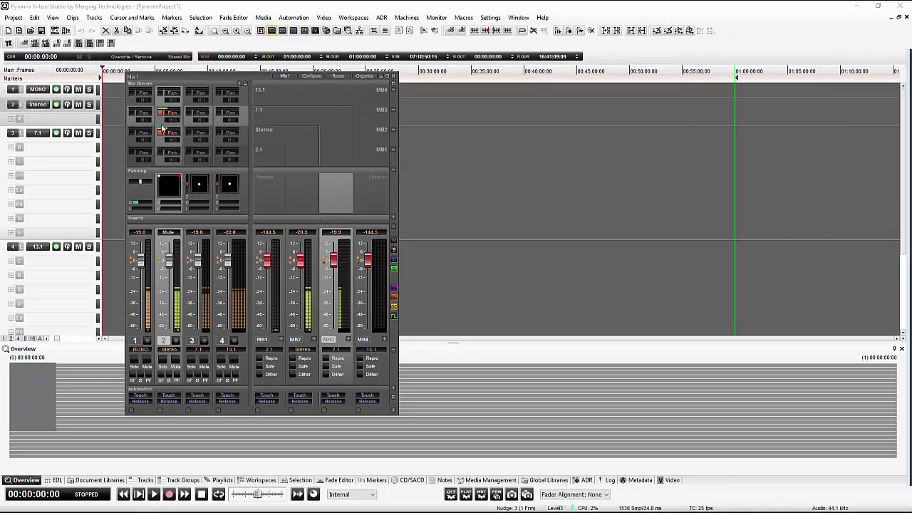
Route strip 2 to the 13.1 bus MB4 and set its panner type to 3D Panner
left_click(163, 95)
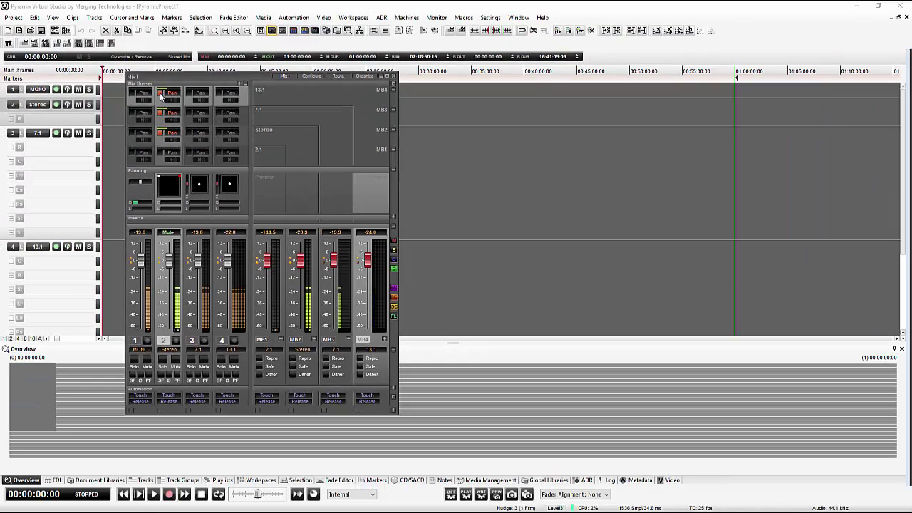
right_click(161, 183)
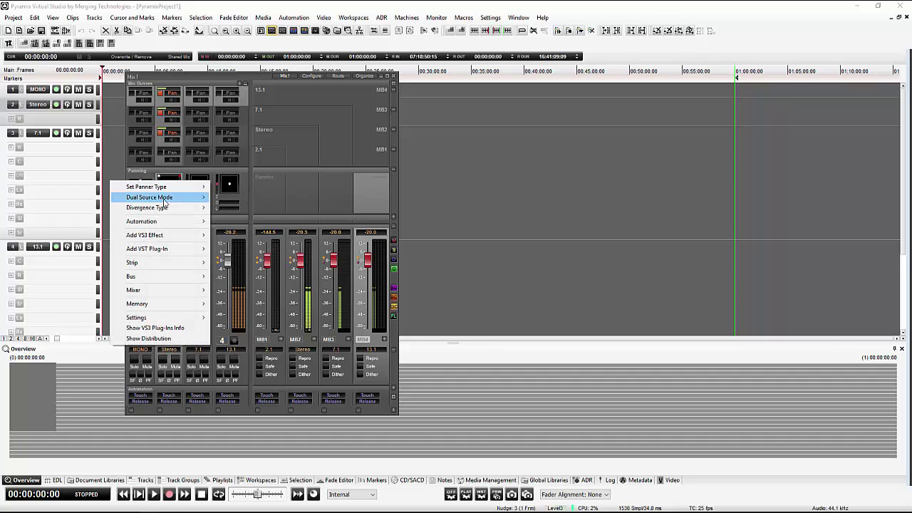
mouse_move(165, 198)
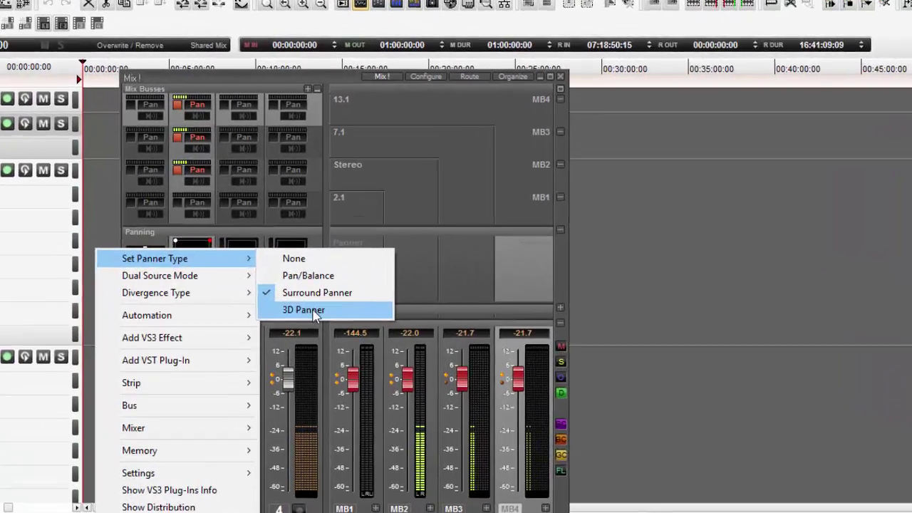
left_click(234, 218)
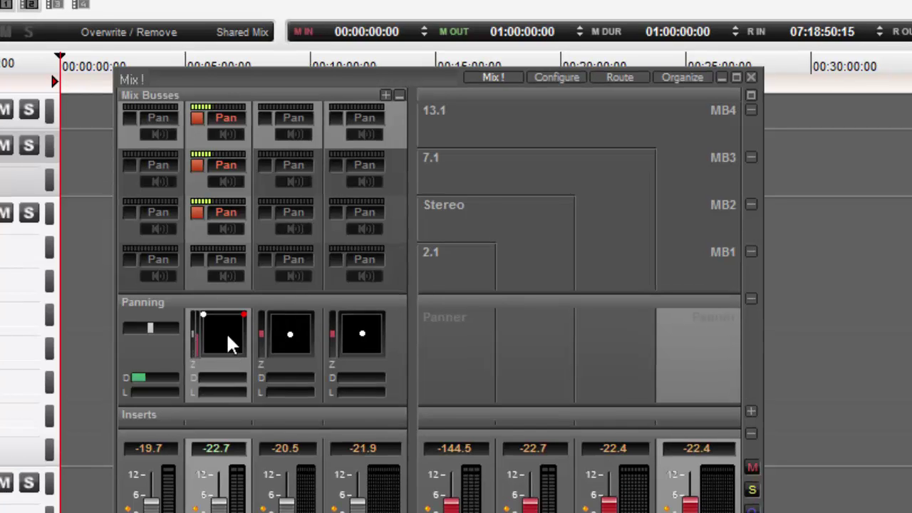
Open strip 2's detailed panning view, raise both sources towards the top speakers, and pull them rearward into the room
double_click(226, 335)
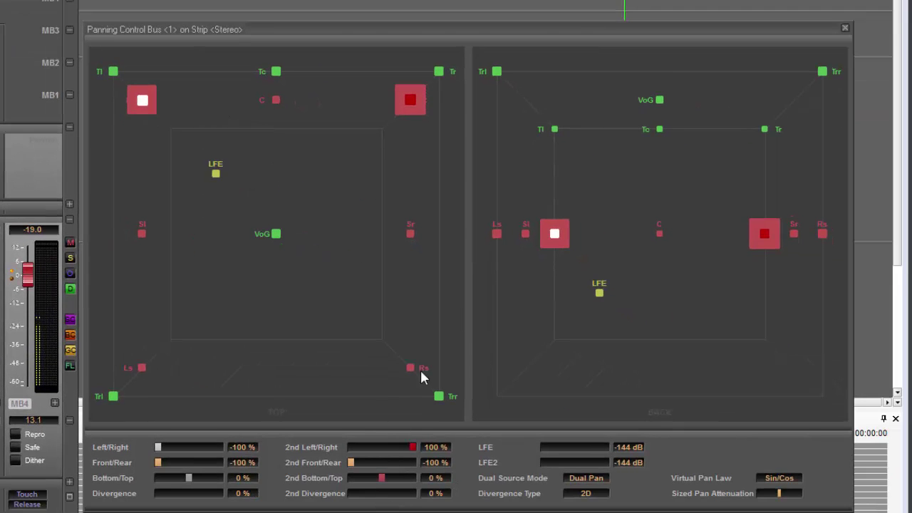
left_click_drag(539, 244, 593, 88)
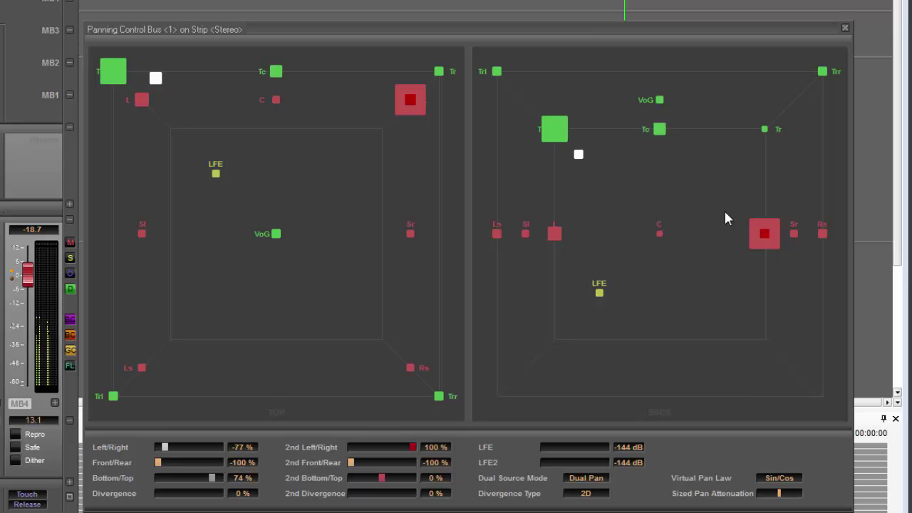
left_click_drag(771, 223, 670, 110)
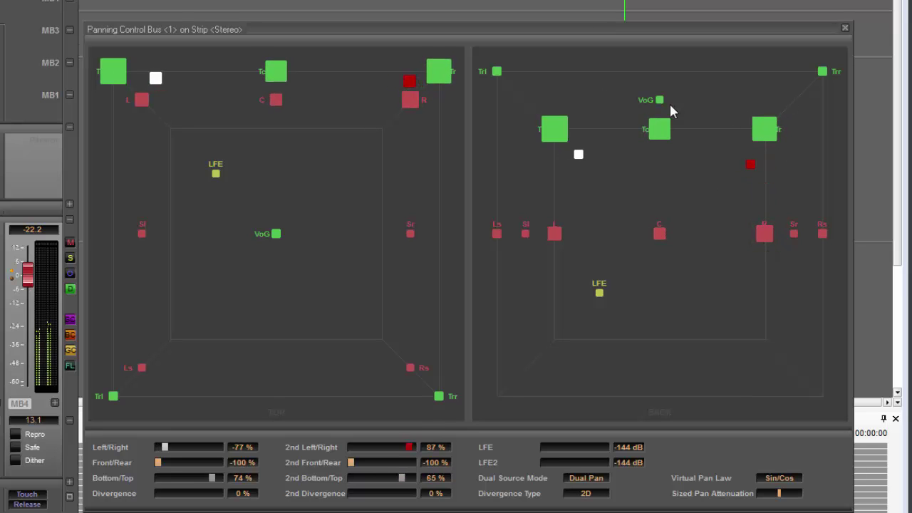
left_click_drag(412, 77, 356, 223)
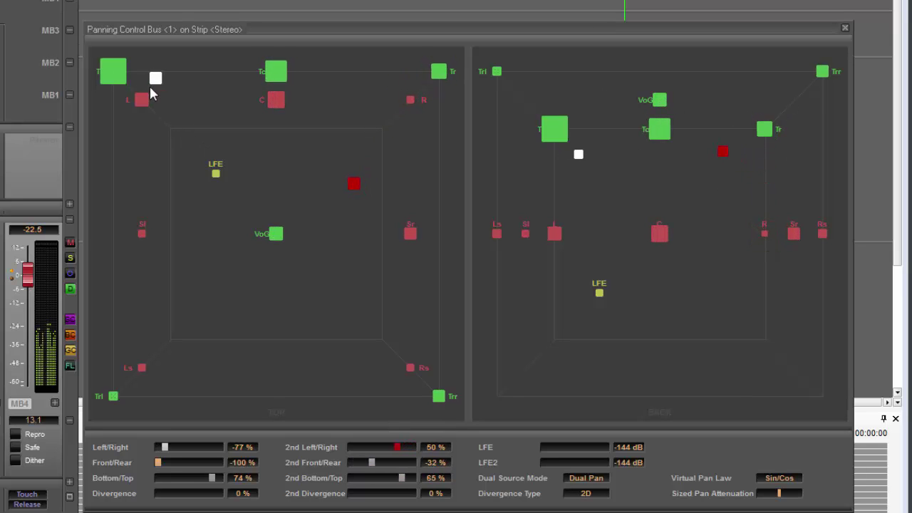
left_click_drag(156, 77, 180, 169)
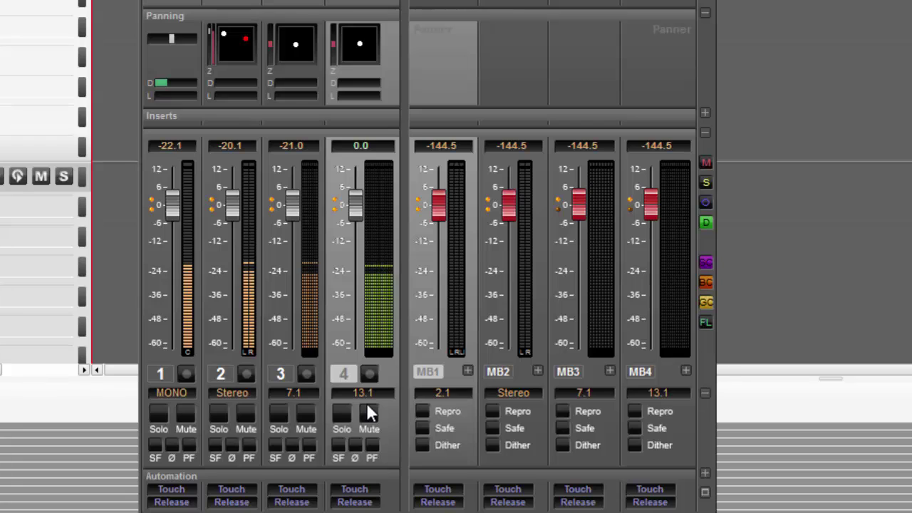
Route strip 4 (13.1) to the 13.1 bus MB4 and open its detailed Panning Control window
left_click(351, 191)
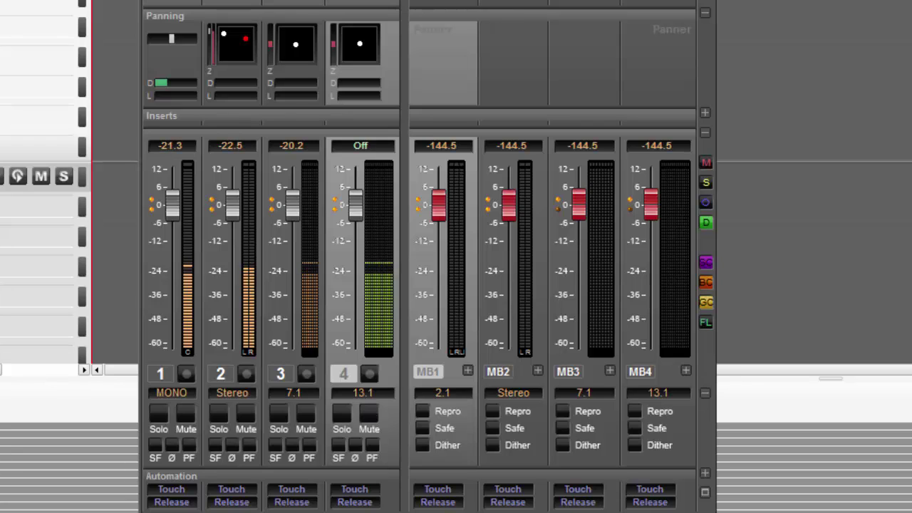
left_click(640, 371)
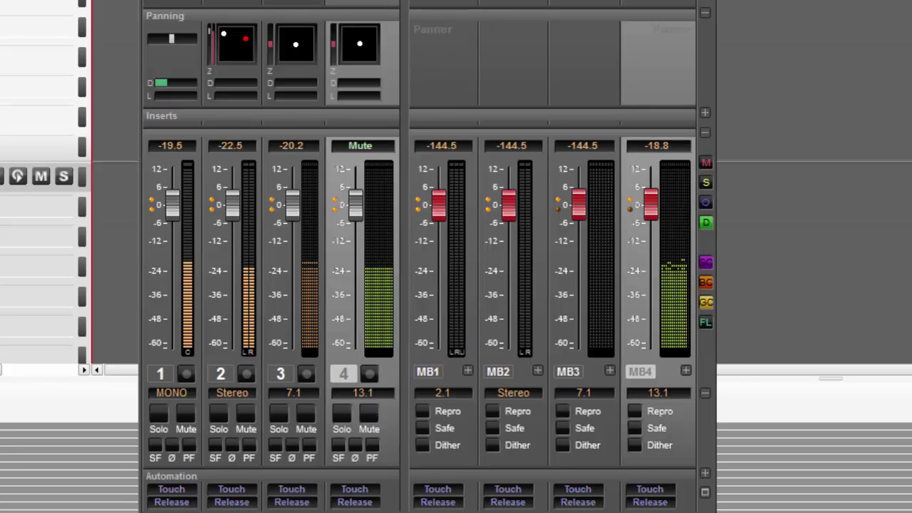
mouse_move(361, 209)
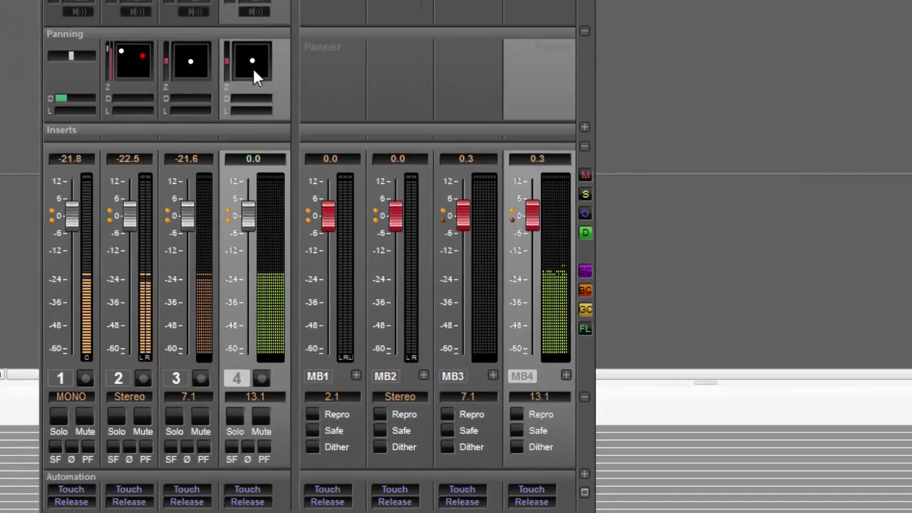
double_click(360, 51)
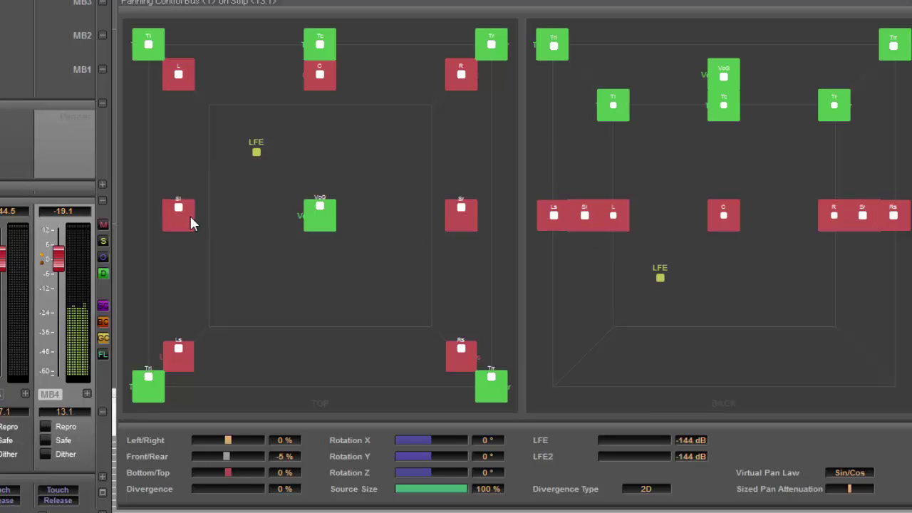
Move the whole 13.1 source group around the field, and reset Front/Rear and Bottom/Top to 0 %
left_click(226, 456)
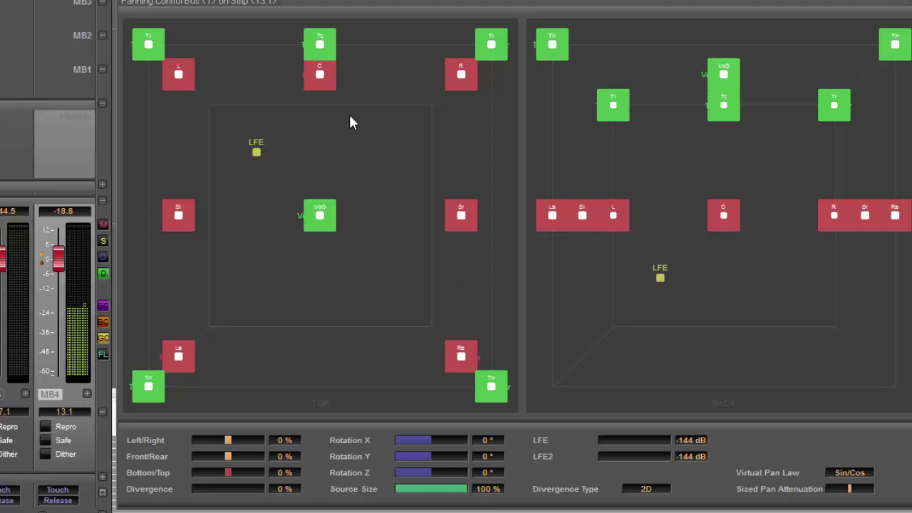
left_click_drag(349, 122, 793, 112)
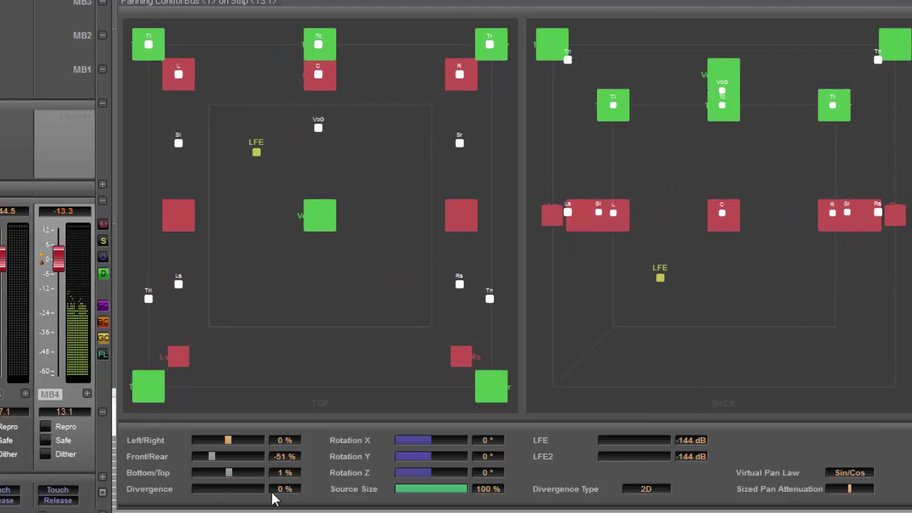
left_click(230, 454, "alt")
left_click(232, 473, "alt")
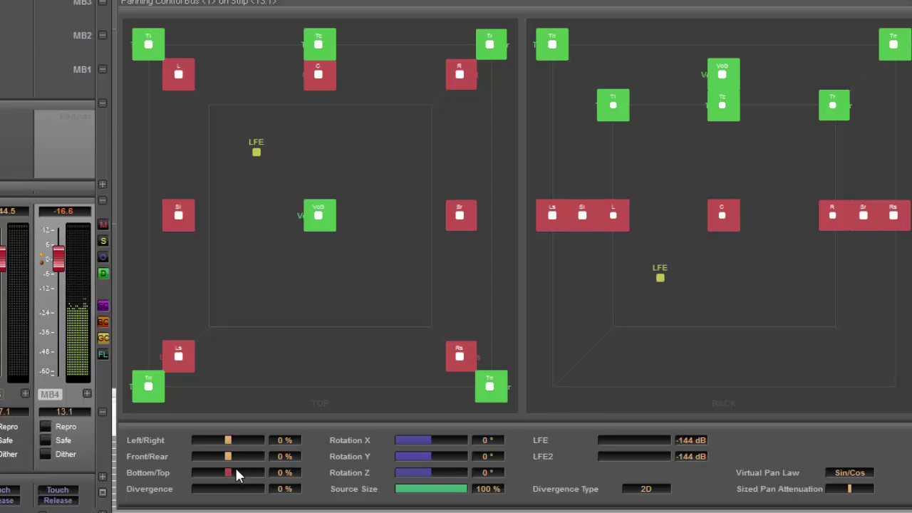
Set the 13.1 strip's source size to 64 % and divergence to 31 %, switching the divergence type to 1D and back to 2D
left_click_drag(452, 491, 428, 495)
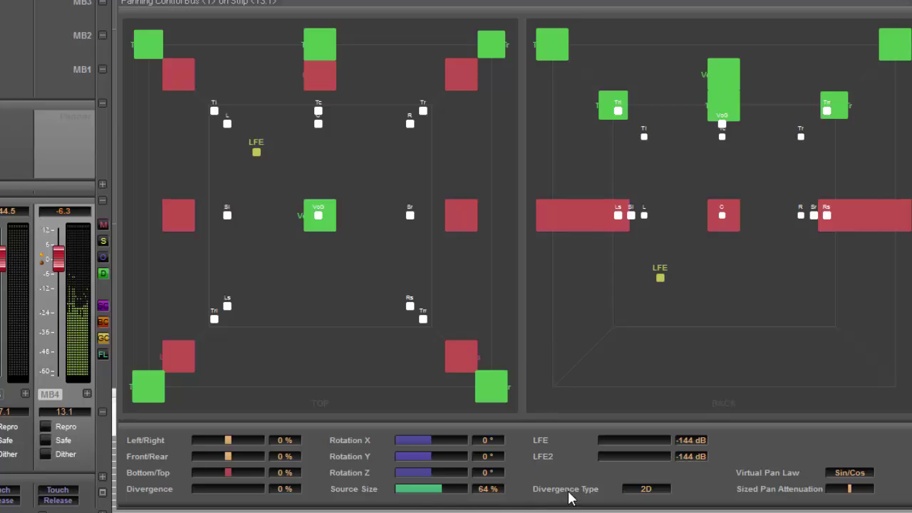
left_click(654, 490)
left_click(648, 490)
left_click_drag(209, 497, 230, 499)
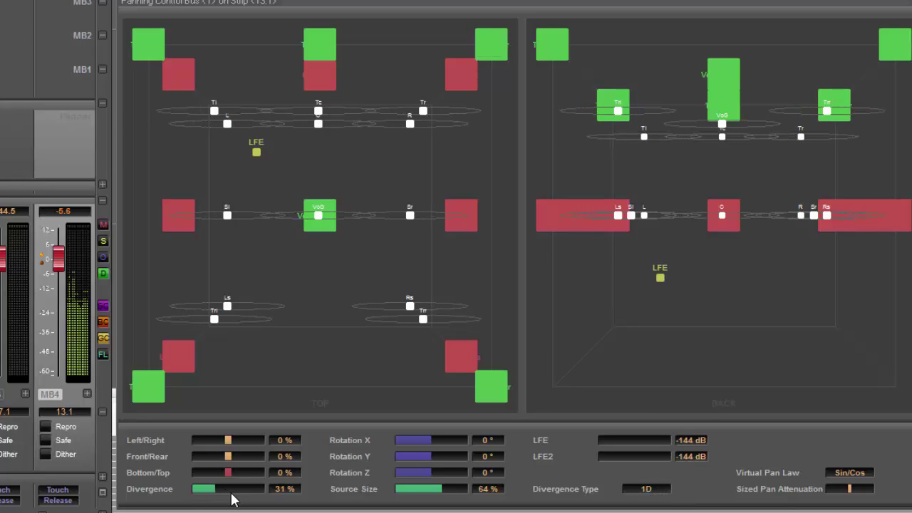
left_click(644, 494)
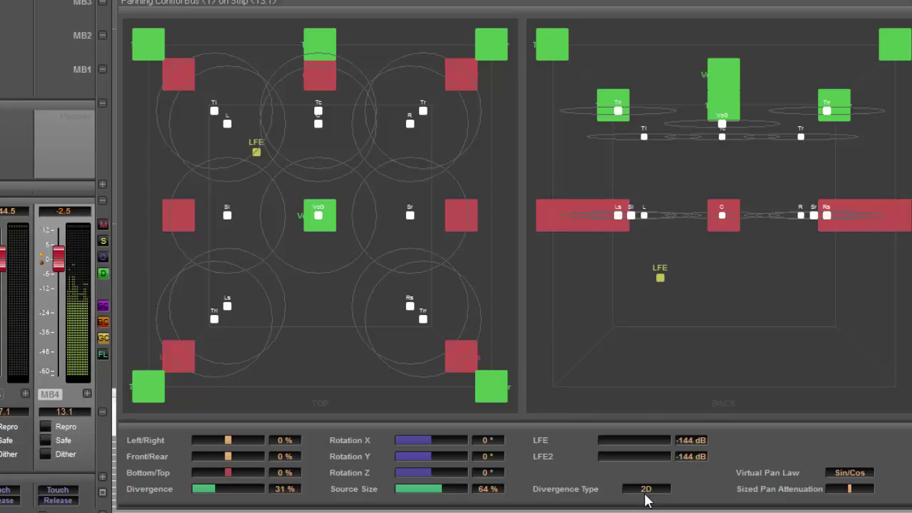
Switch the 13.1 strip's divergence type to 3D, set divergence to 0 %, and rotate the source group to X 12°, Y 53°, Z -32°
left_click(648, 492)
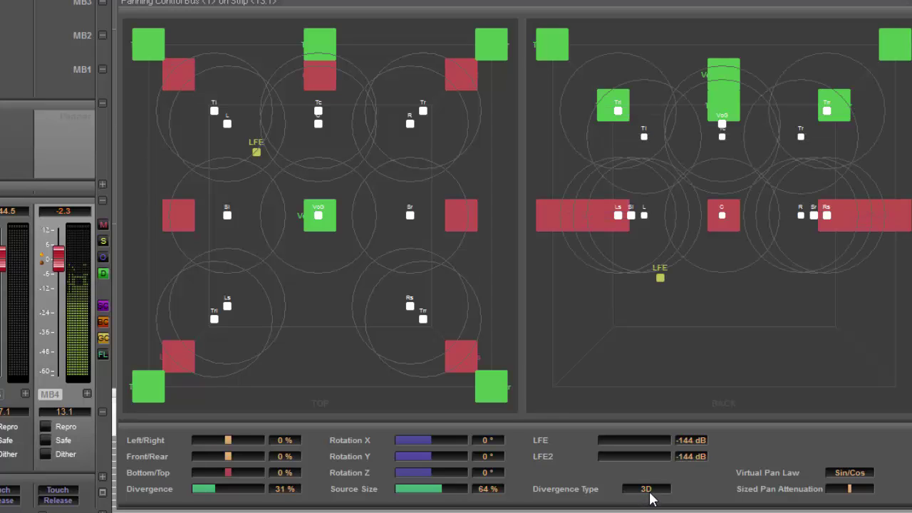
left_click_drag(219, 492, 112, 493)
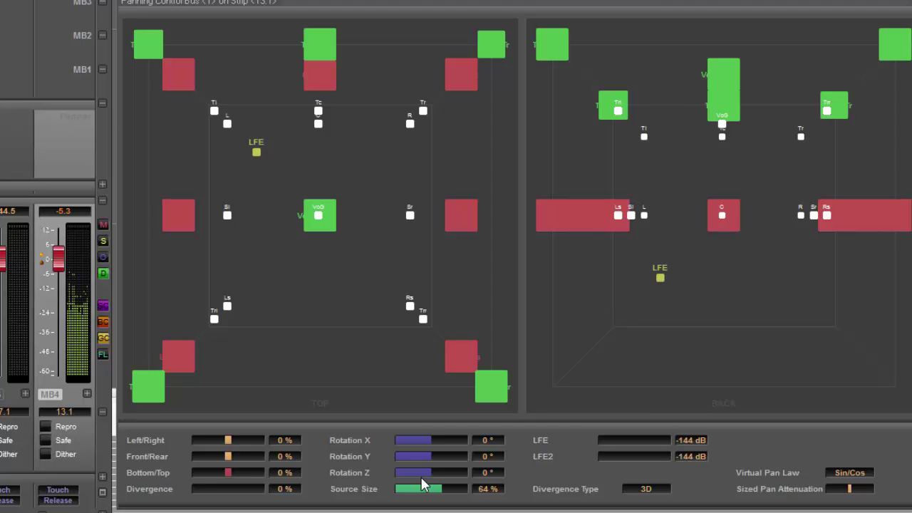
mouse_move(426, 474)
left_mouse_down()
mouse_move(456, 473)
mouse_move(407, 483)
mouse_move(421, 454)
mouse_move(462, 454)
mouse_move(432, 438)
mouse_move(454, 439)
mouse_move(413, 438)
mouse_move(451, 454)
mouse_move(441, 470)
mouse_move(452, 467)
mouse_move(436, 472)
left_mouse_up()
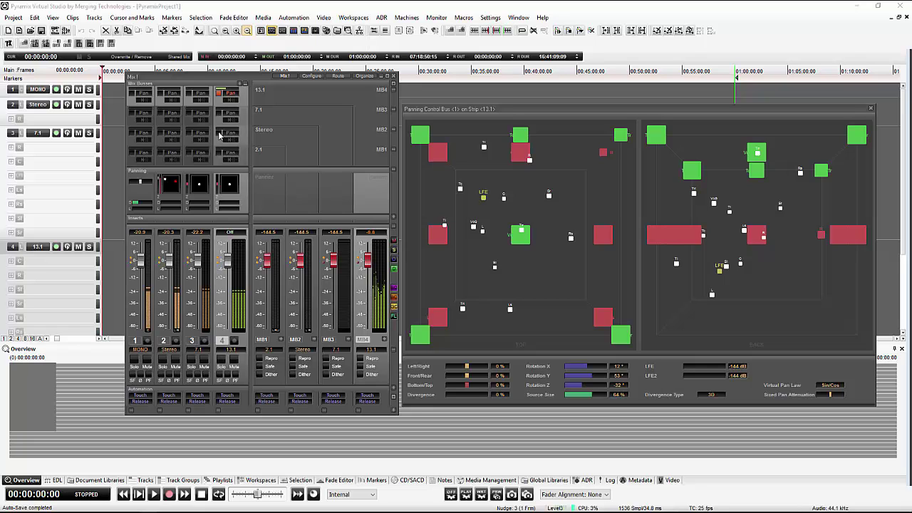
Unroute strip 4 from bus MB4, and set the stereo strip's dual source mode to Single Pan in its detailed panning view
left_click(220, 94)
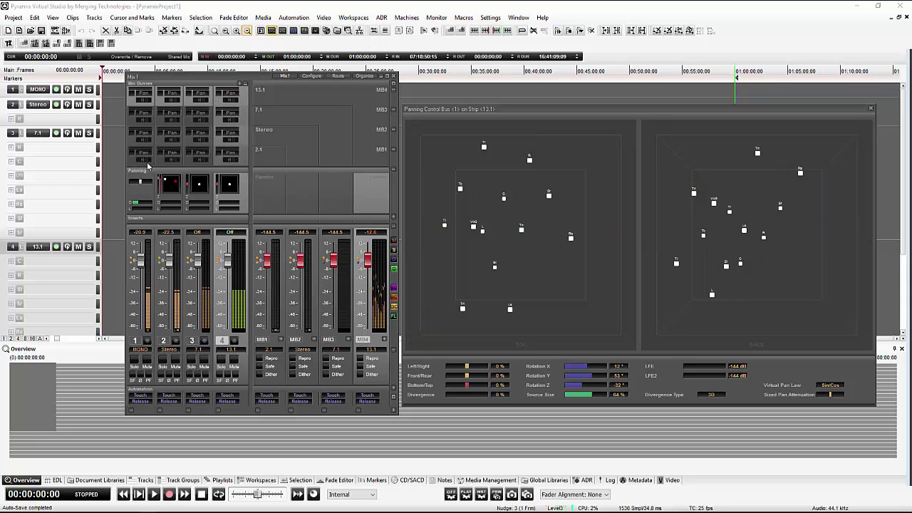
left_click(171, 191)
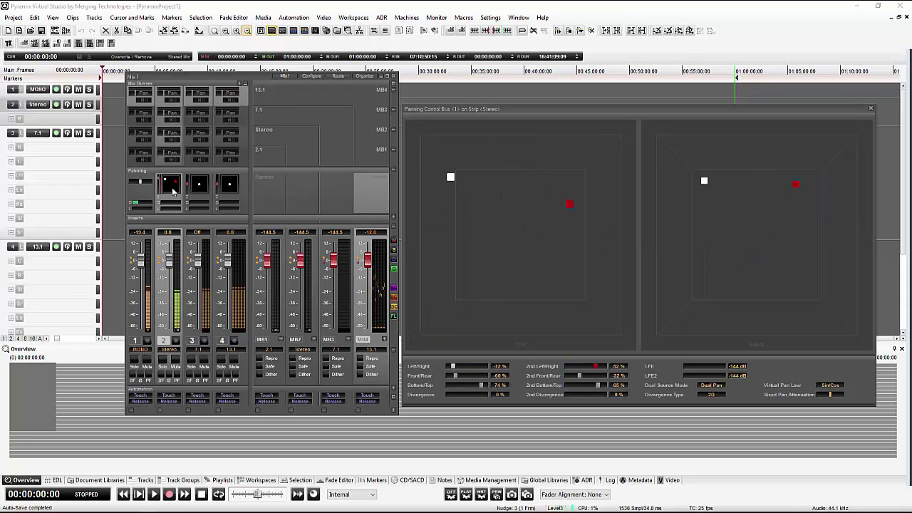
left_click(710, 389)
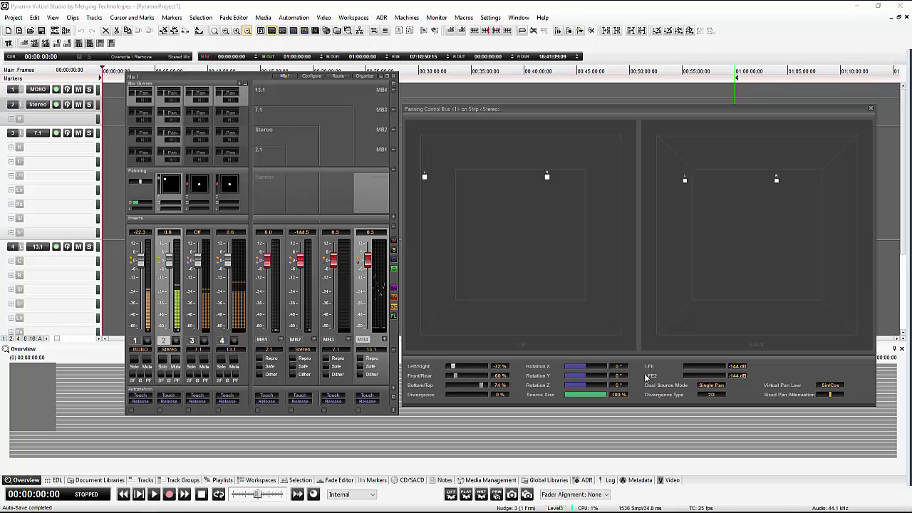
Route the stereo strip to MB2 and MB3, and pan its source pair around, ending near -64 % left/right and -37 % front/rear
left_click(161, 136)
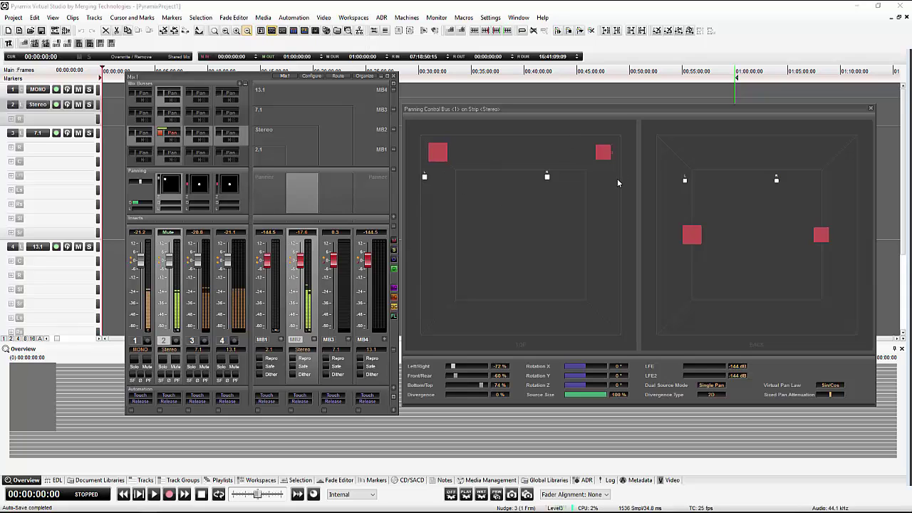
left_click(164, 114)
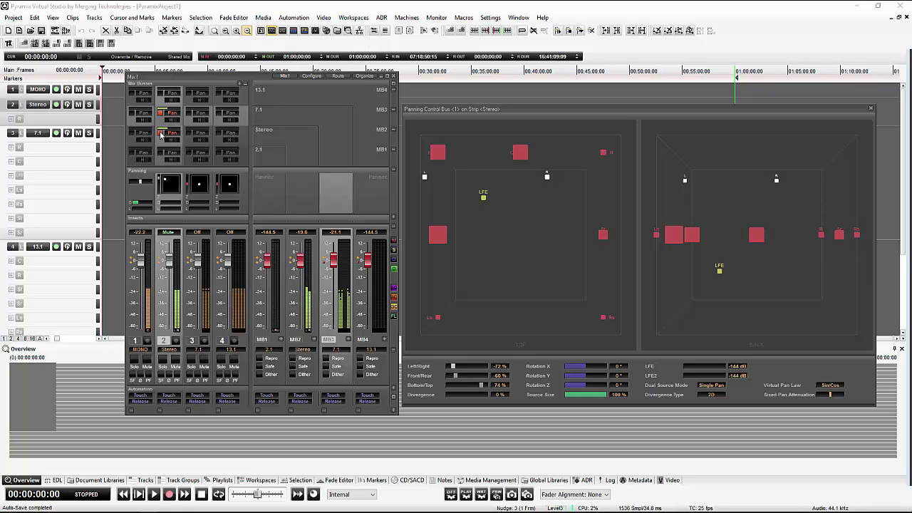
left_click_drag(494, 200, 559, 184)
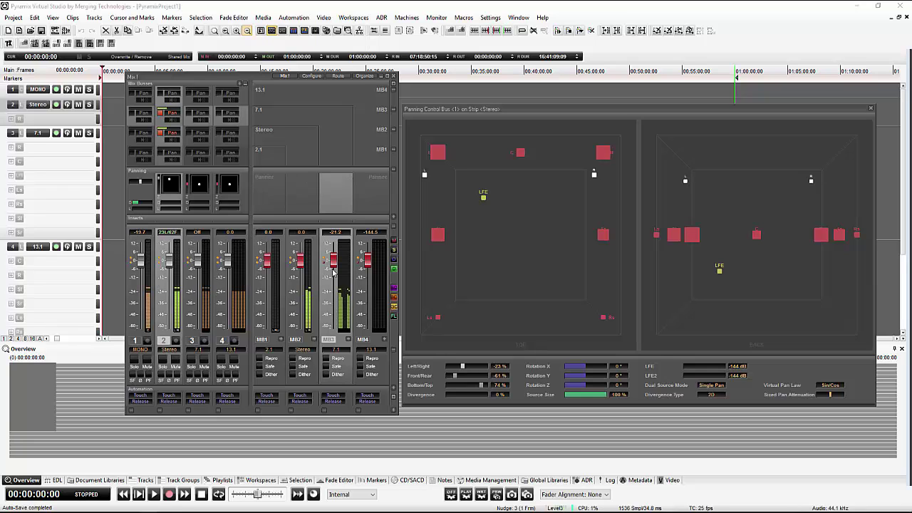
left_click_drag(495, 201, 448, 228)
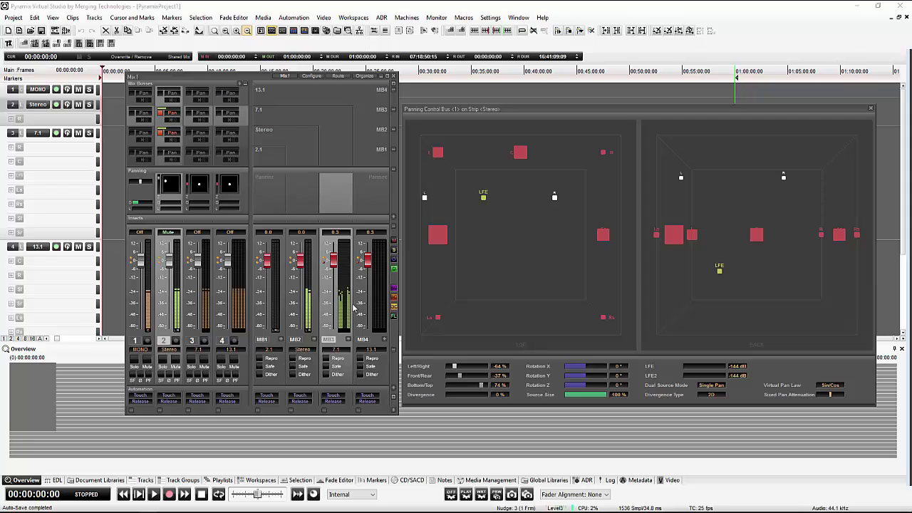
Route the stereo strip to MB4 as well, and move its sources to about 5 % left/right, -84 % front/rear and 1 % bottom/top
left_click(160, 95)
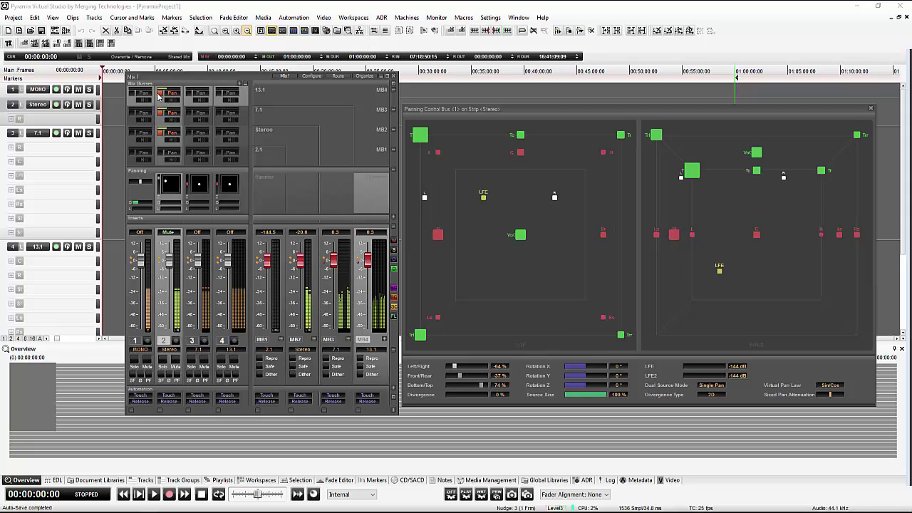
left_click_drag(476, 207, 550, 157)
left_click_drag(696, 206, 704, 303)
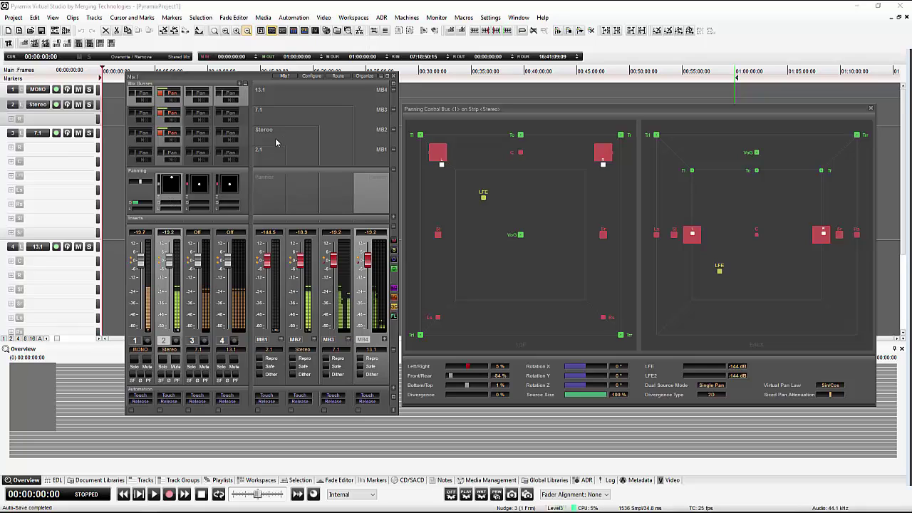
Add a second Panning Control Bus to the mixer, and assign Pan 2 to the stereo strip's send to the 7.1 bus MB3
right_click(172, 200)
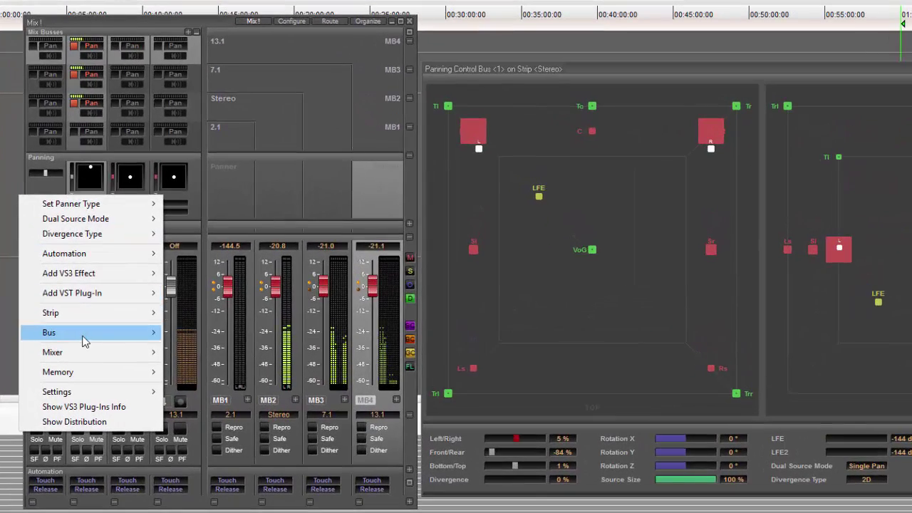
mouse_move(188, 300)
mouse_move(226, 334)
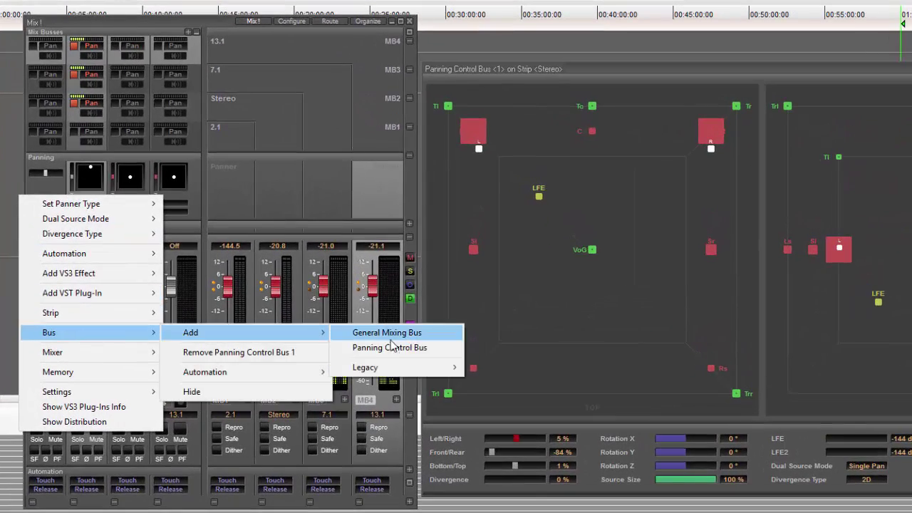
left_click(397, 353)
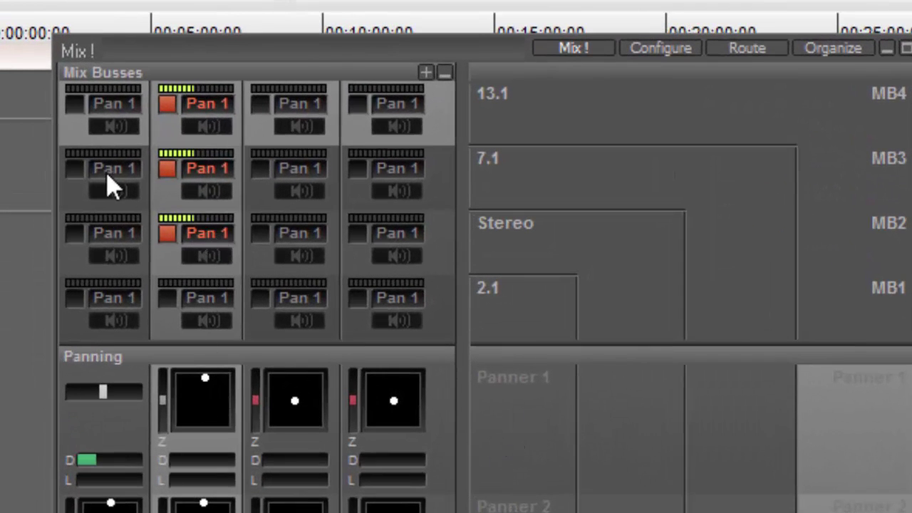
left_click(213, 171)
left_click(230, 242)
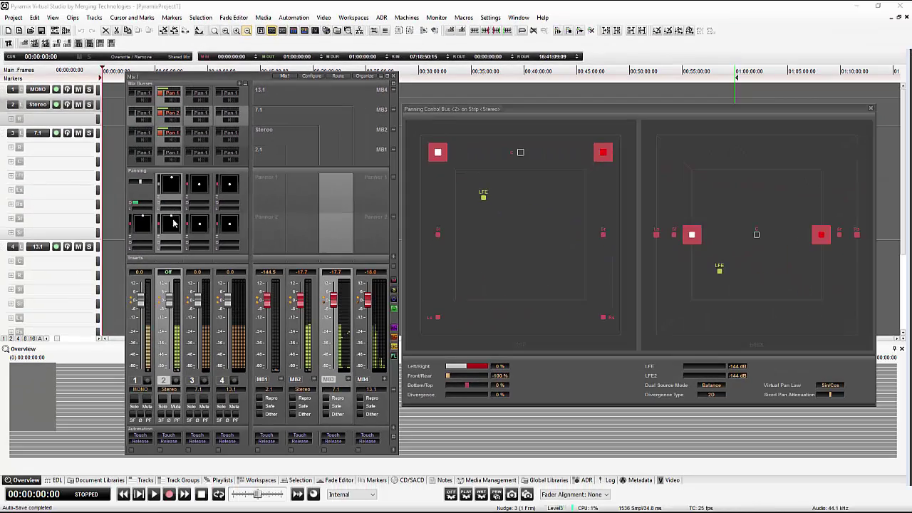
Pan the stereo strip's second panner to about 16 % left/right and -56 % front/rear, and its first panner to about 33 % and -47 %
left_click_drag(173, 223, 172, 223)
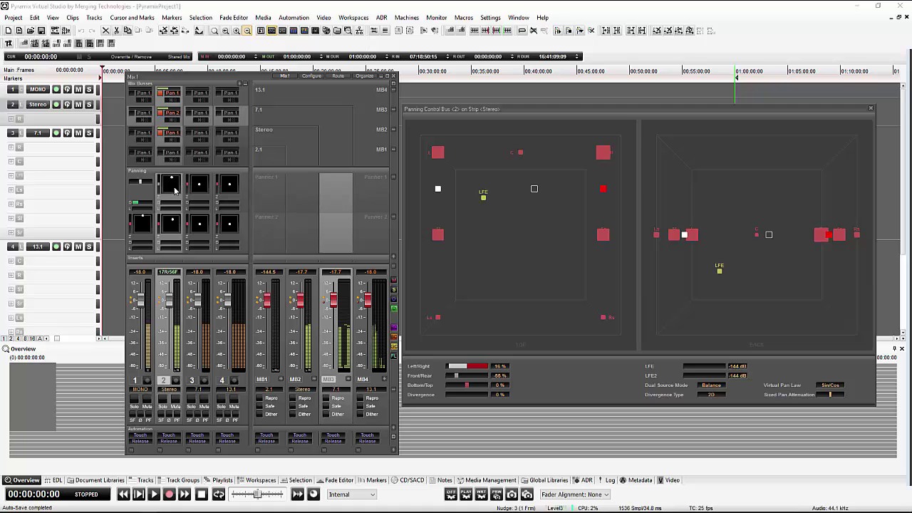
left_click(173, 190)
left_click_drag(439, 184, 470, 230)
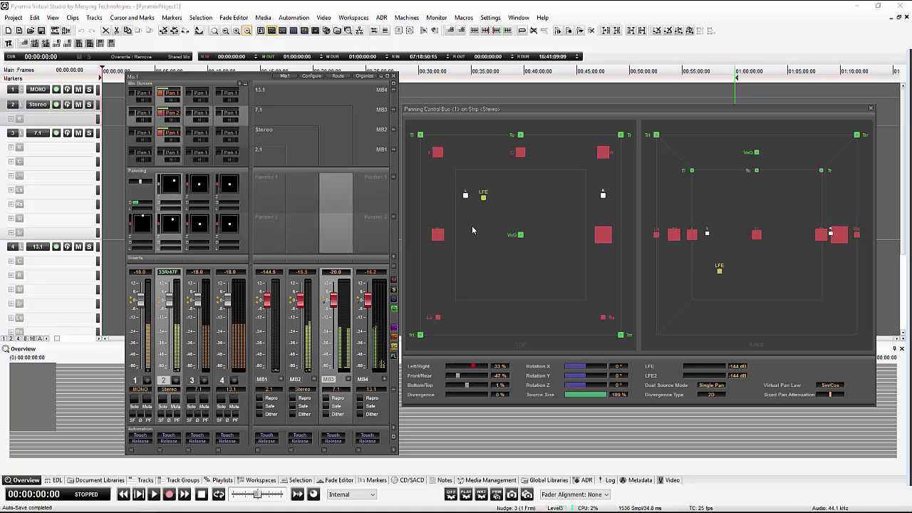